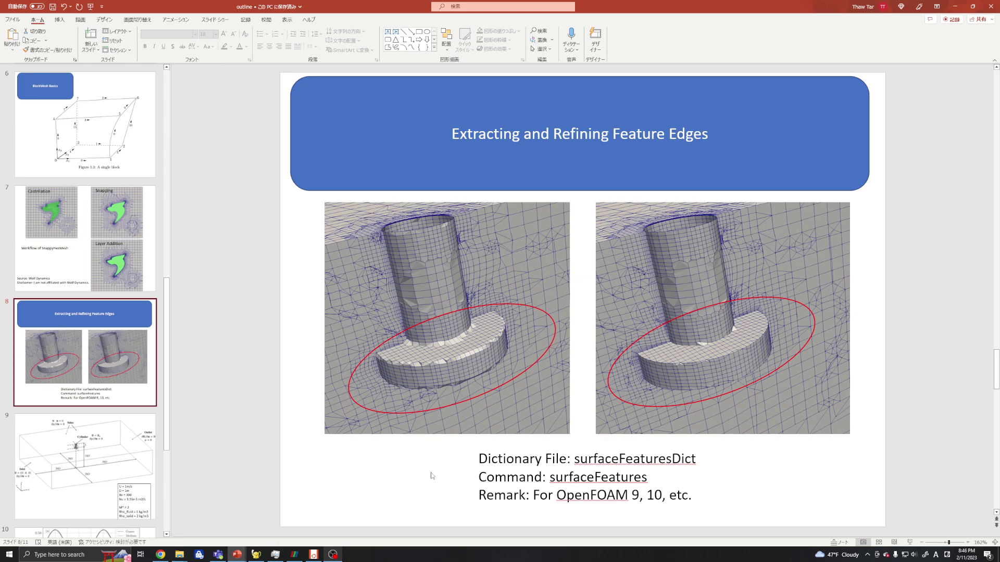
Open system/surfaceFeaturesDict in Geany, and hide the PowerPoint and recorder windows
{"action": "left_click", "coordinate": [255, 556]}
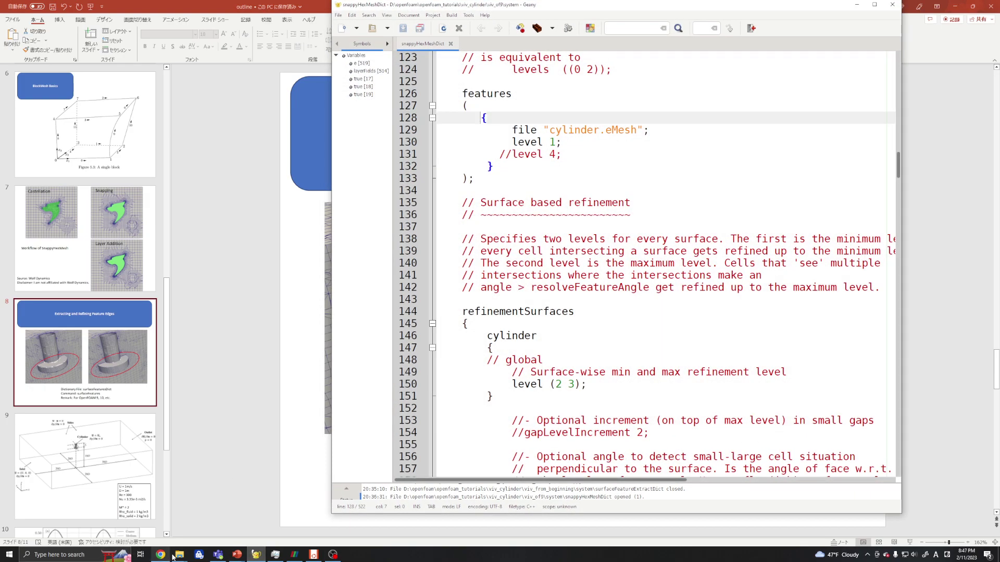
{"action": "mouse_move", "coordinate": [178, 555]}
{"action": "left_click", "coordinate": [154, 518]}
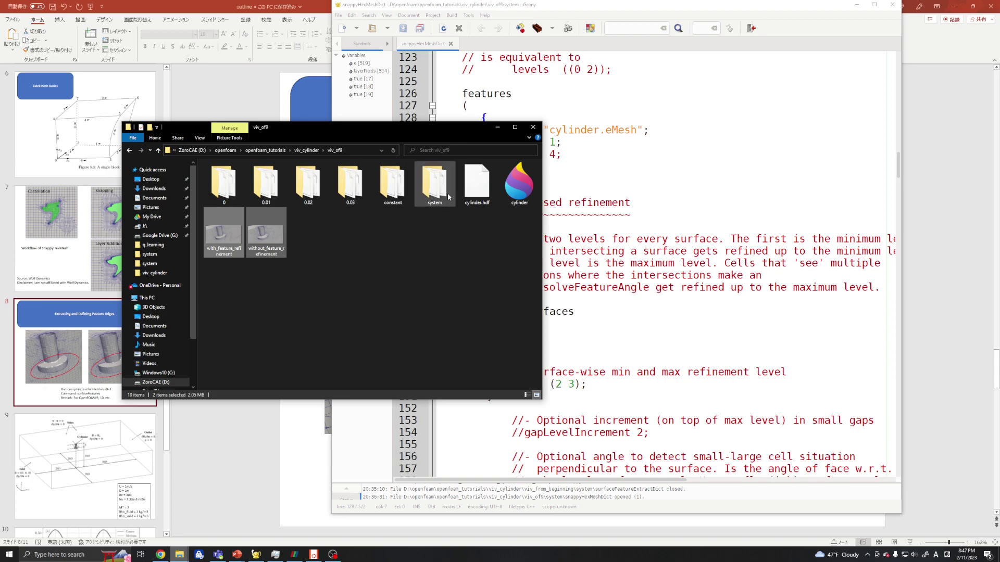
{"action": "double_click", "coordinate": [435, 184]}
{"action": "scroll", "coordinate": [330, 323], "scroll_direction": "down", "scroll_amount": 3}
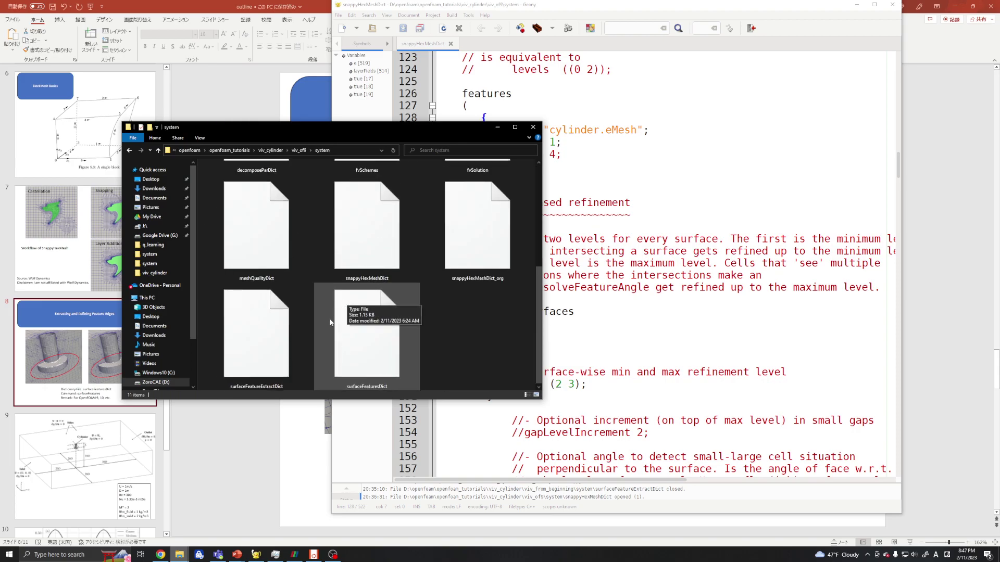
{"action": "double_click", "coordinate": [355, 335]}
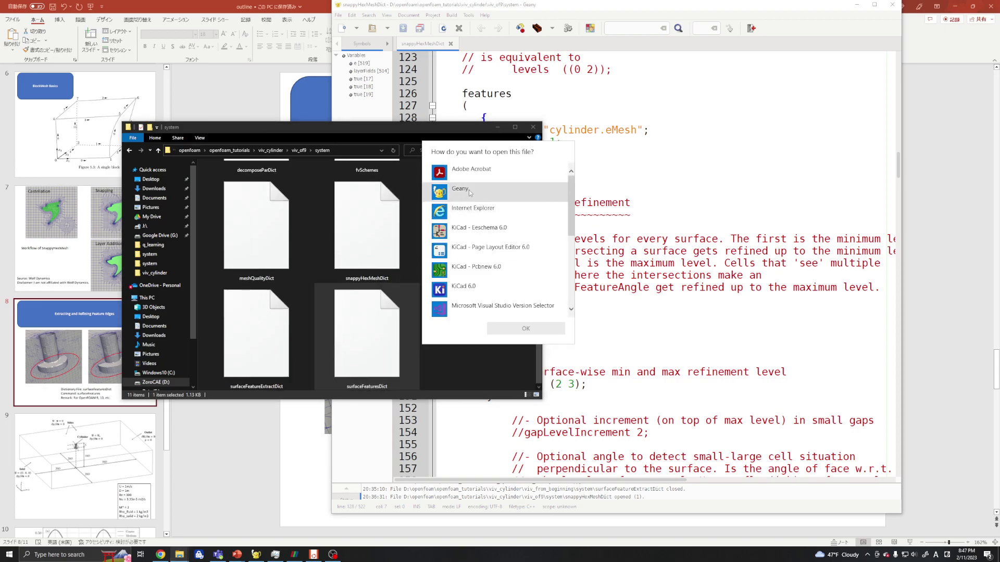
{"action": "double_click", "coordinate": [478, 204]}
{"action": "left_click_drag", "start_coordinate": [644, 14], "coordinate": [473, 19]}
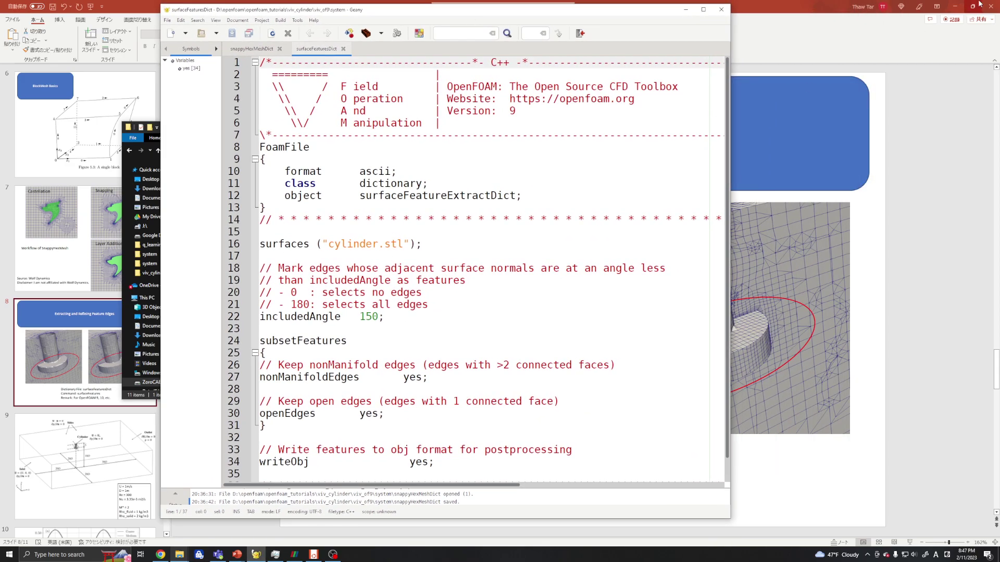
{"action": "left_click", "coordinate": [955, 7]}
{"action": "left_click", "coordinate": [836, 105]}
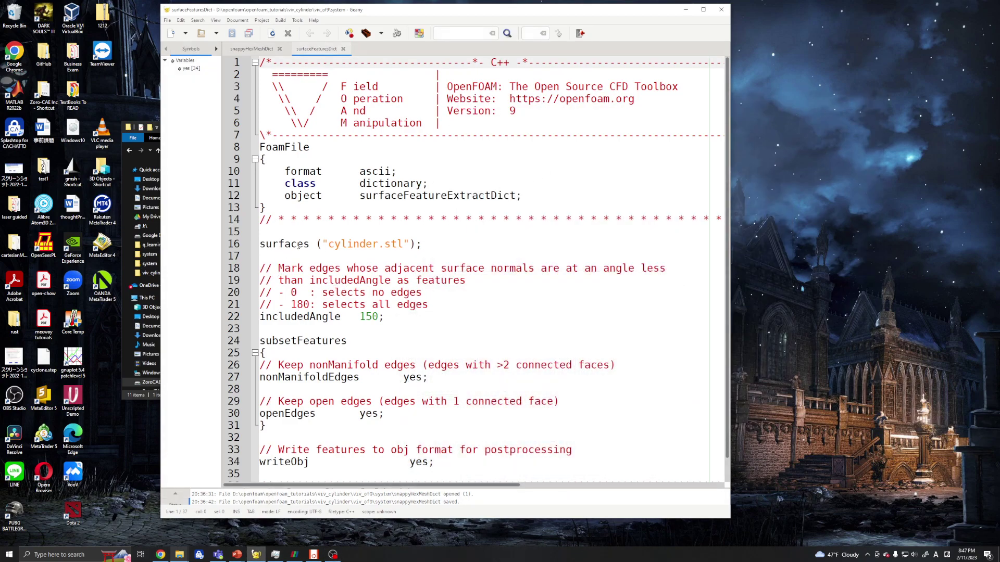
Review the cylinder.stl entry and the includedAngle line, leaving includedAngle at 150
{"action": "left_click_drag", "start_coordinate": [330, 245], "coordinate": [389, 244]}
{"action": "left_click", "coordinate": [384, 256]}
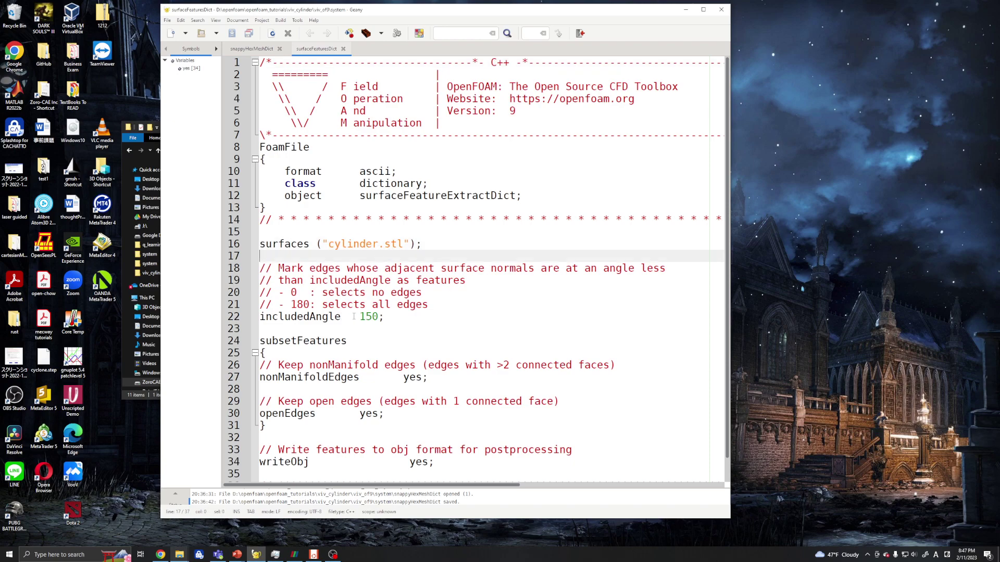
{"action": "left_click_drag", "start_coordinate": [260, 317], "coordinate": [385, 318]}
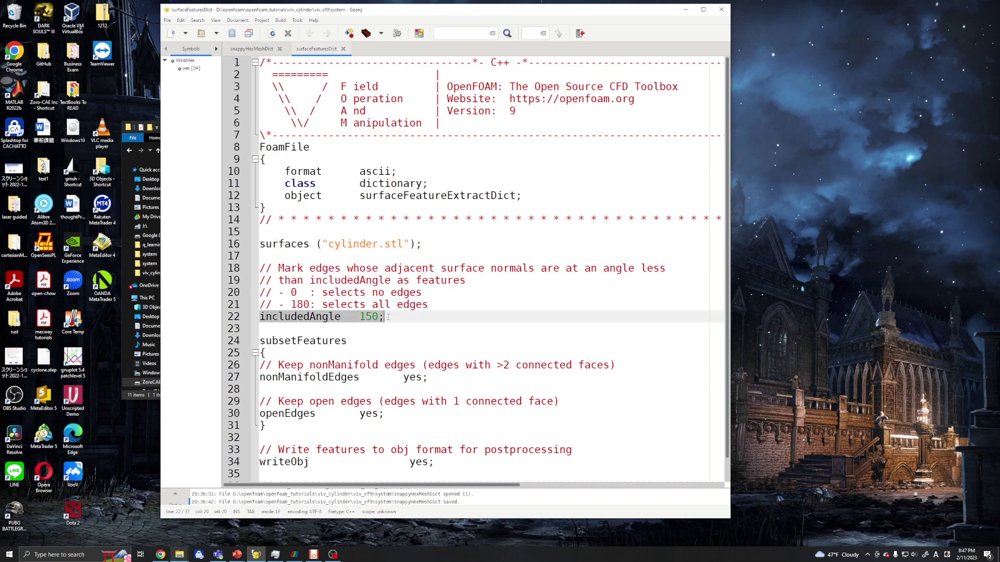
{"action": "left_click", "coordinate": [367, 319]}
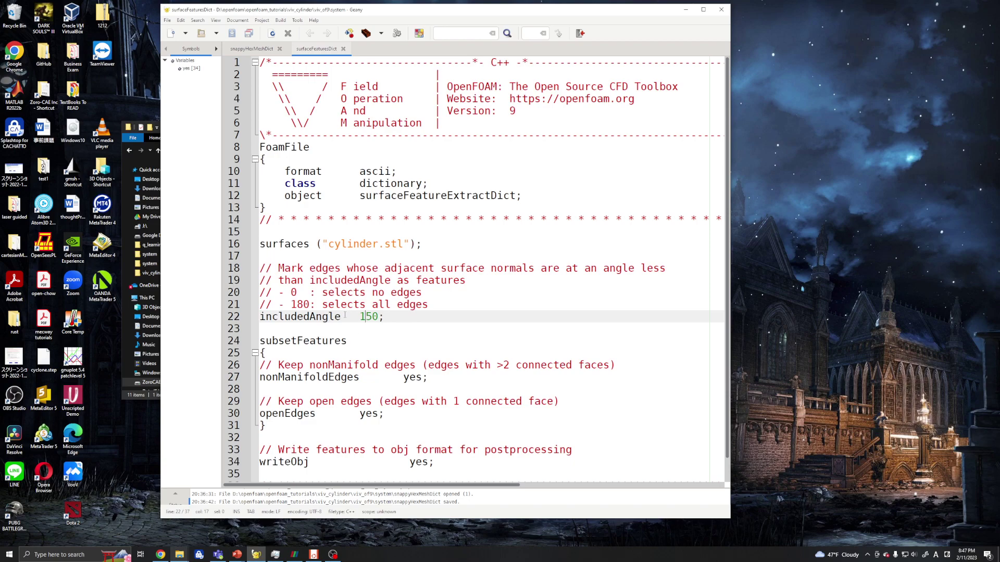
{"action": "key", "text": "BackSpace"}
{"action": "type", "text": "1"}
{"action": "scroll", "coordinate": [360, 321], "scroll_direction": "down", "scroll_amount": 1}
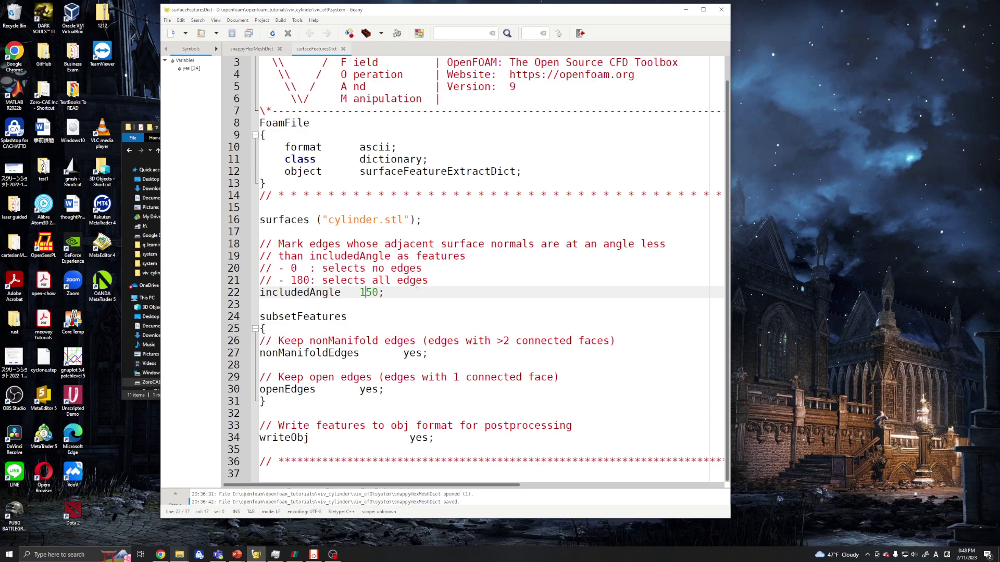
{"action": "scroll", "coordinate": [415, 285], "scroll_direction": "up", "scroll_amount": 1}
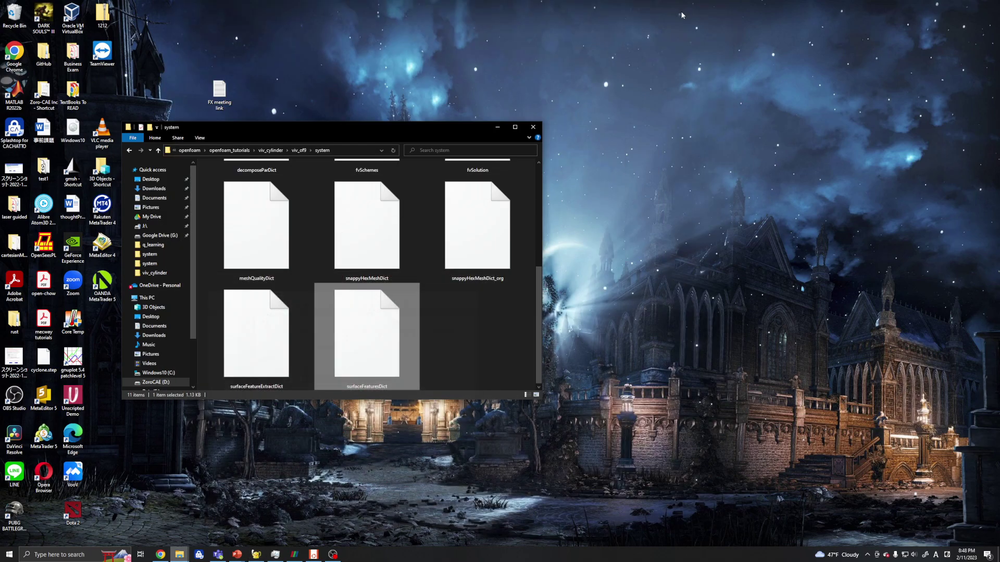
Switch Geany to the snappyHexMeshDict tab and move the editor to the right
{"action": "left_click", "coordinate": [685, 10]}
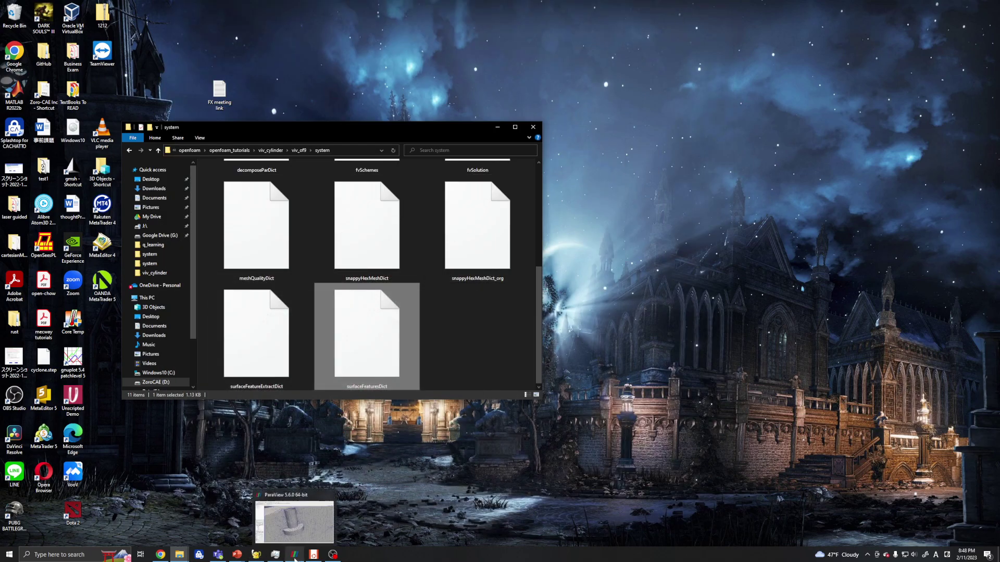
{"action": "left_click", "coordinate": [255, 555]}
{"action": "left_click", "coordinate": [268, 51]}
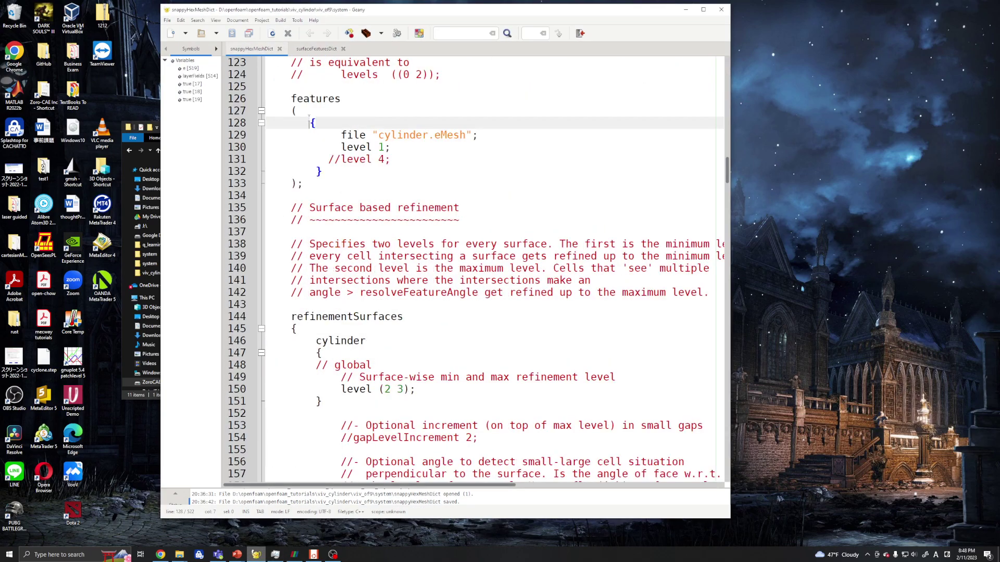
{"action": "scroll", "coordinate": [394, 257], "scroll_direction": "up", "scroll_amount": 1}
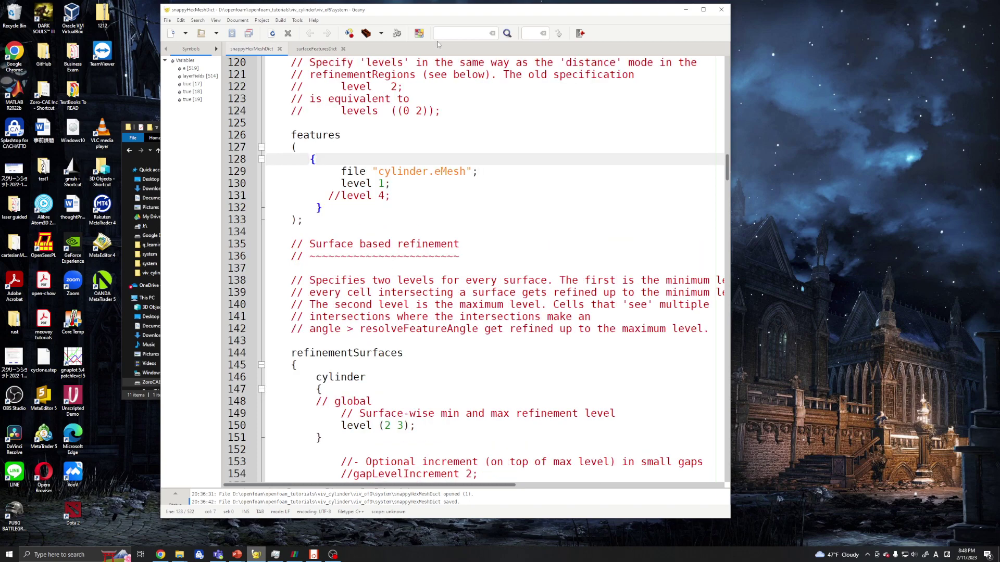
{"action": "left_click_drag", "start_coordinate": [460, 11], "coordinate": [747, 15]}
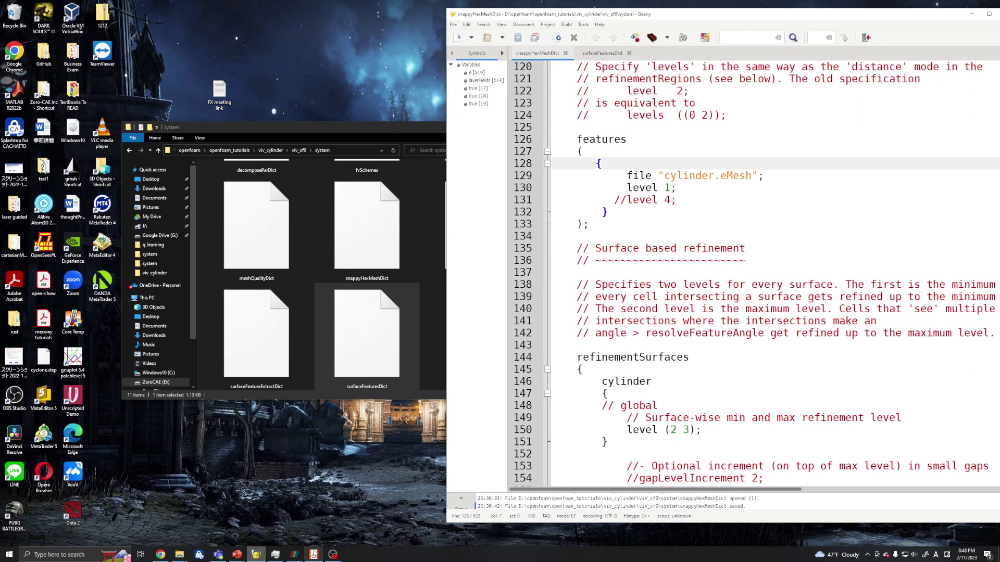
Rerun surfaceFeatures in the WSL terminal, extracting 188 feature edges into cylinder.eMesh
{"action": "left_click", "coordinate": [314, 554]}
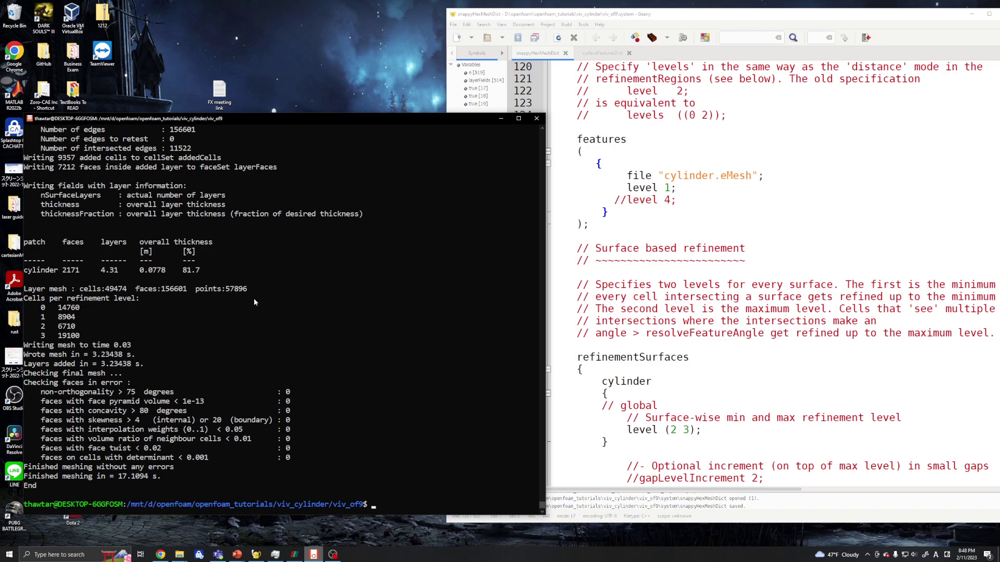
{"action": "key", "text": "Up"}
{"action": "key", "text": "Up"}
{"action": "key", "text": "Up"}
{"action": "key", "text": "Down"}
{"action": "key", "text": "Down"}
{"action": "key", "text": "Up"}
{"action": "key", "text": "Up"}
{"action": "key", "text": "Up"}
{"action": "left_click", "coordinate": [343, 129]}
{"action": "scroll", "coordinate": [345, 156], "scroll_direction": "up", "scroll_amount": 10}
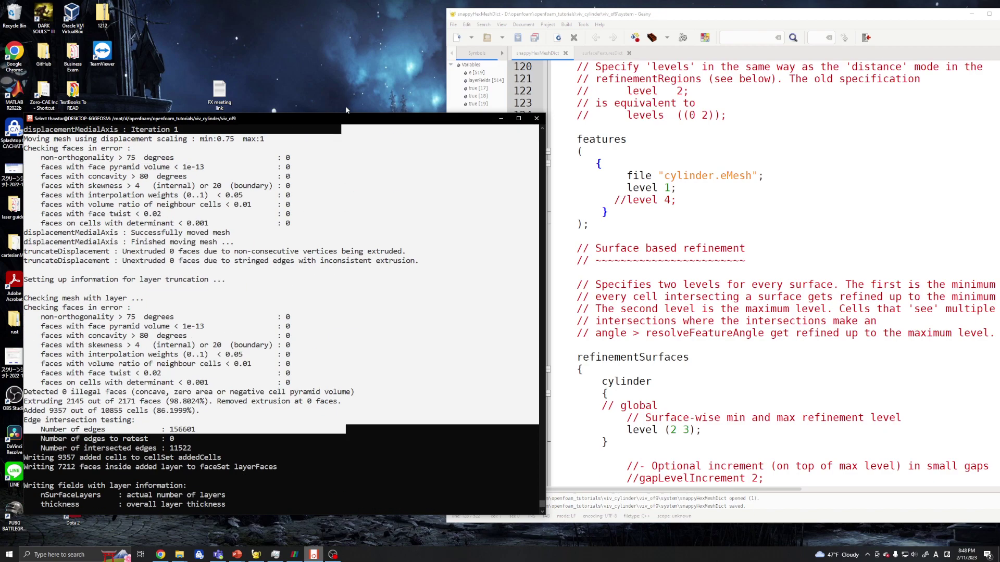
{"action": "key", "text": "Escape"}
{"action": "key", "text": "Up"}
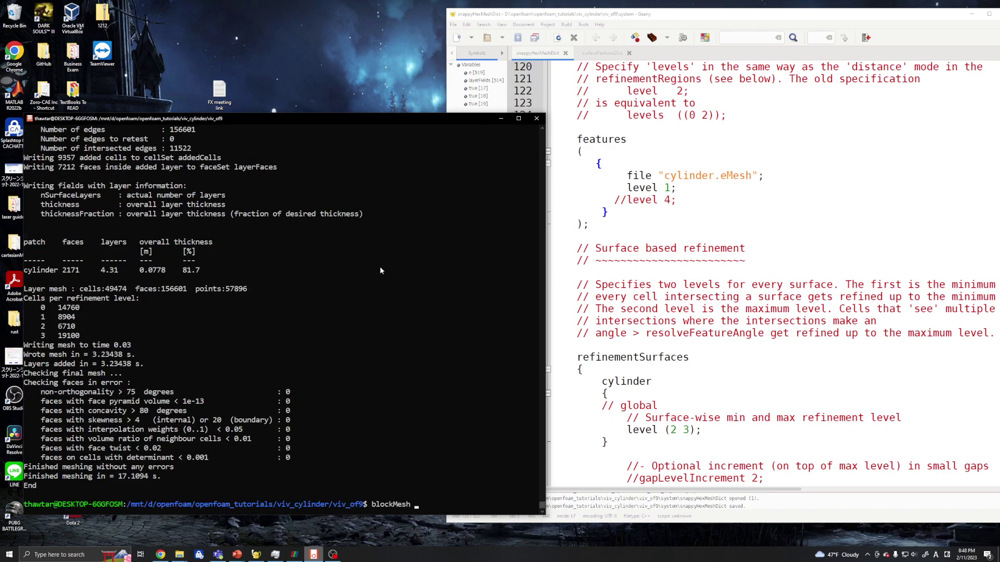
{"action": "key", "text": "Down"}
{"action": "key", "text": "Return"}
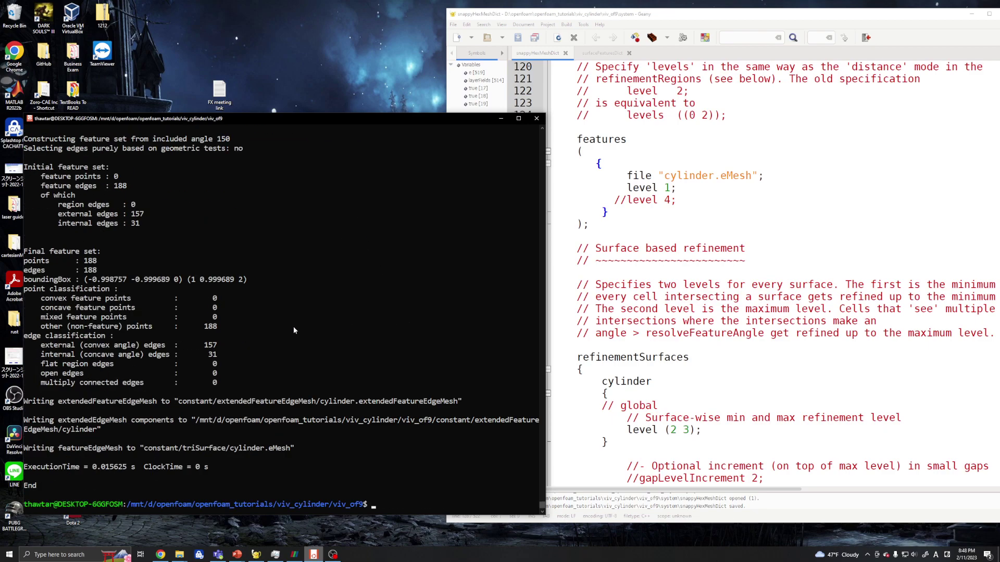
{"action": "scroll", "coordinate": [224, 329], "scroll_direction": "up", "scroll_amount": 7}
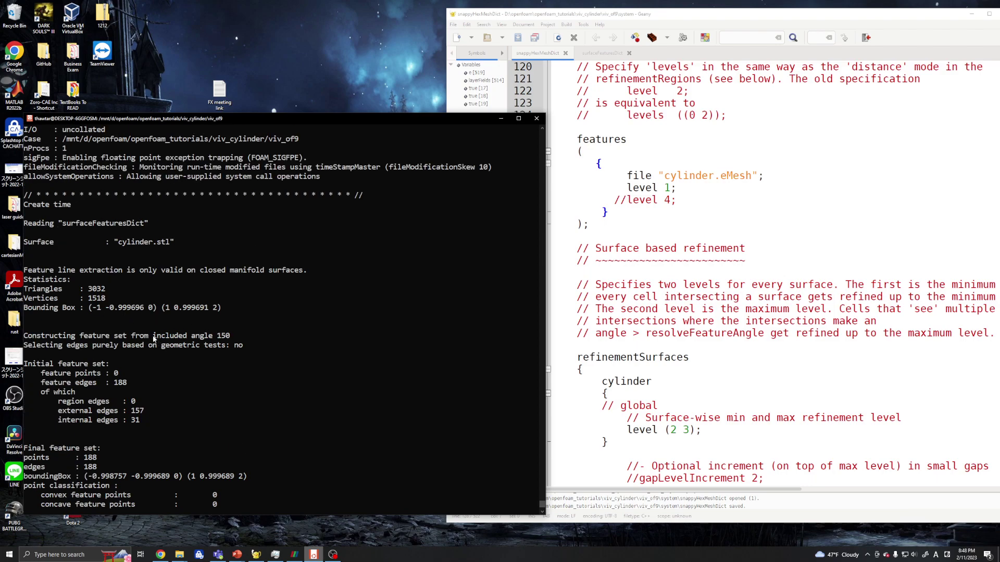
{"action": "scroll", "coordinate": [151, 334], "scroll_direction": "down", "scroll_amount": 5}
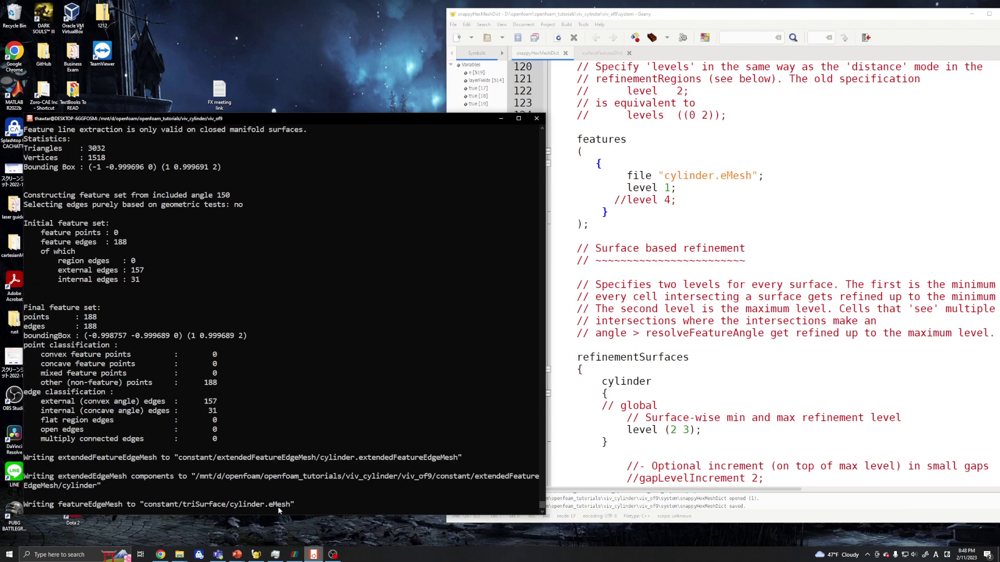
{"action": "left_click", "coordinate": [179, 554]}
Check cylinder.eMesh in constant/triSurface, then open constant/extendedFeatureEdgeMesh
{"action": "left_click", "coordinate": [149, 522]}
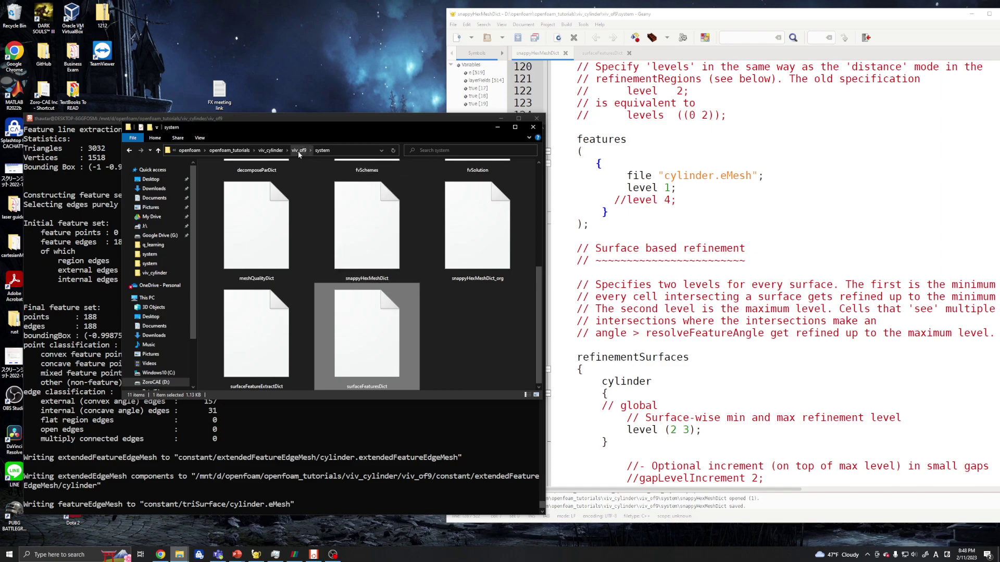
{"action": "key", "text": "alt+Up"}
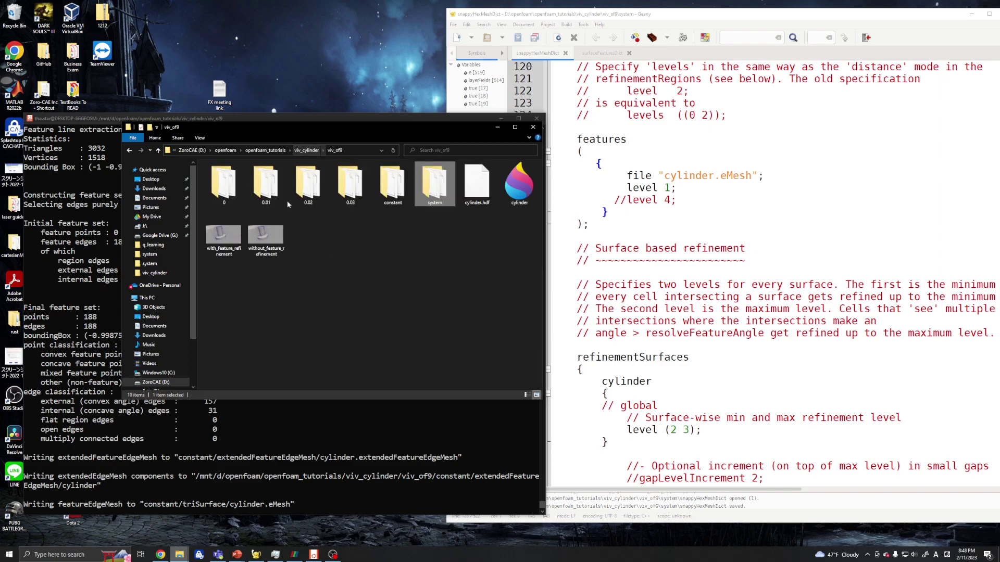
{"action": "double_click", "coordinate": [391, 187]}
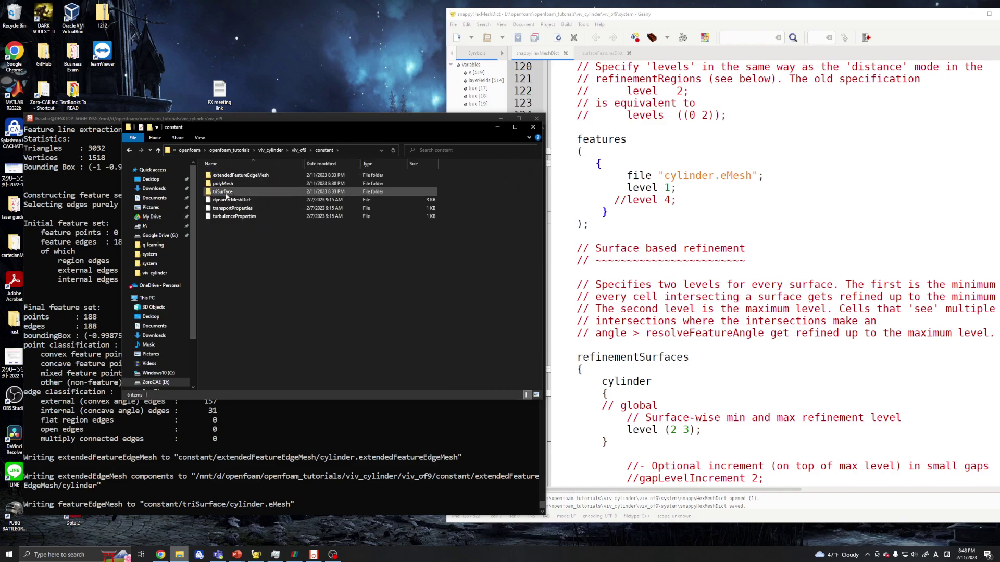
{"action": "mouse_move", "coordinate": [225, 197]}
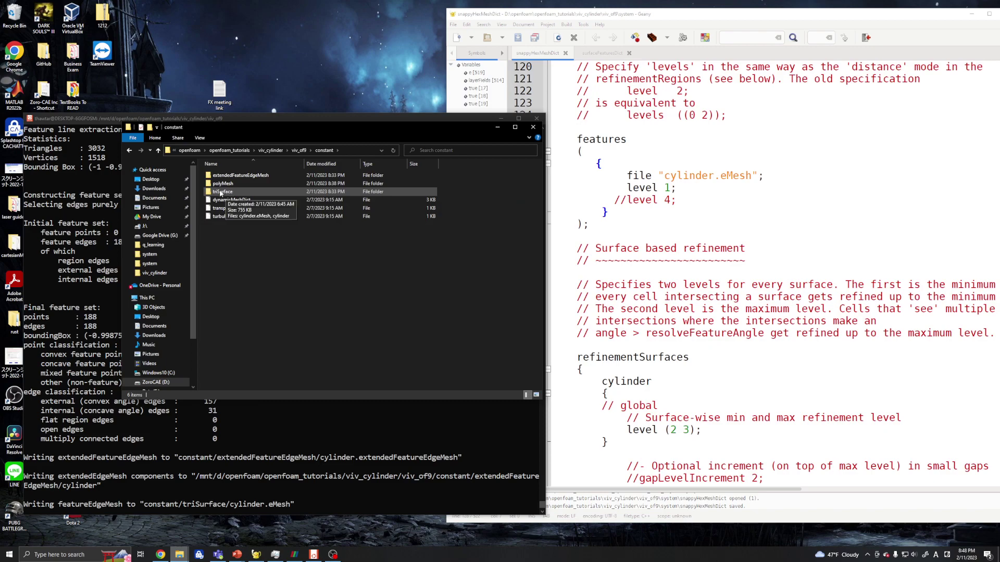
{"action": "double_click", "coordinate": [222, 193]}
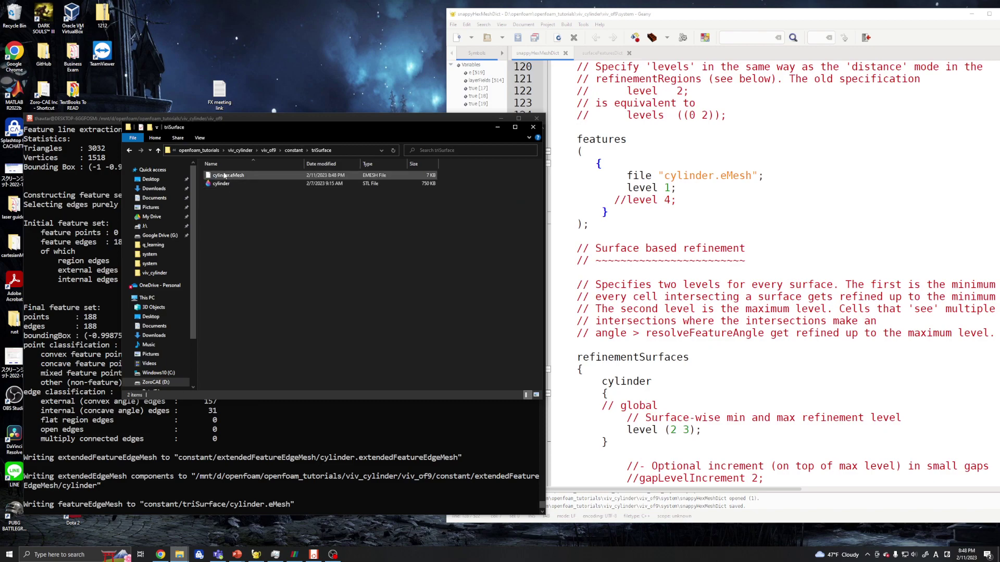
{"action": "mouse_move", "coordinate": [221, 180]}
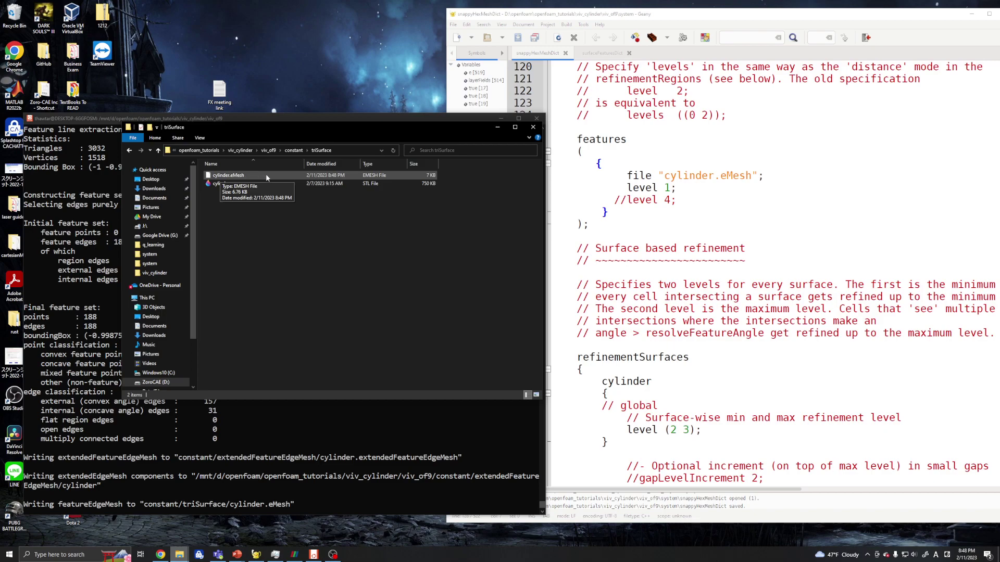
{"action": "left_click", "coordinate": [321, 178]}
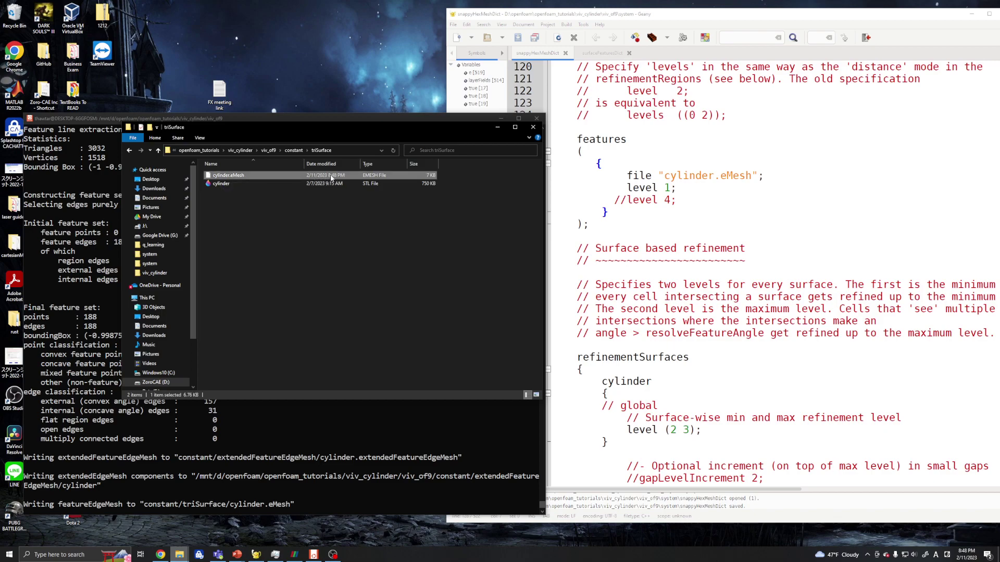
{"action": "left_click", "coordinate": [293, 150]}
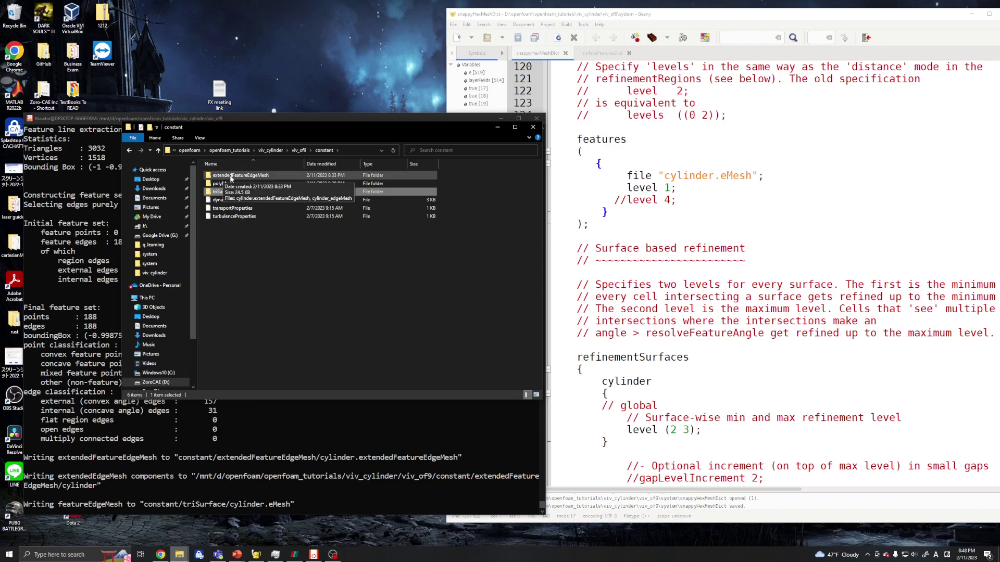
{"action": "double_click", "coordinate": [231, 176]}
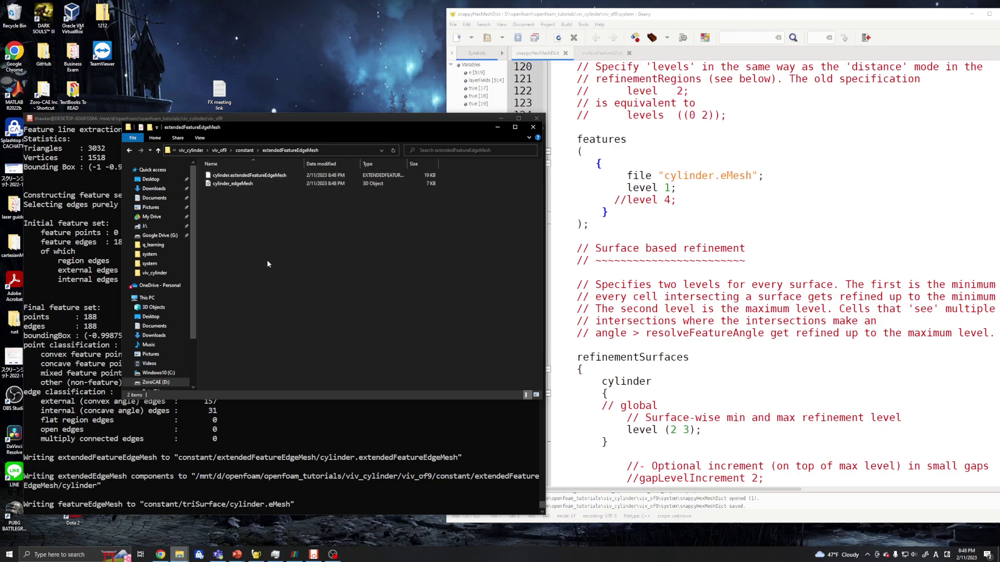
Hide Clip1 and ExtractBlock1, then load and apply constant/extendedFeatureEdgeMesh/cylinder_edgeMesh.obj
{"action": "left_click", "coordinate": [294, 555]}
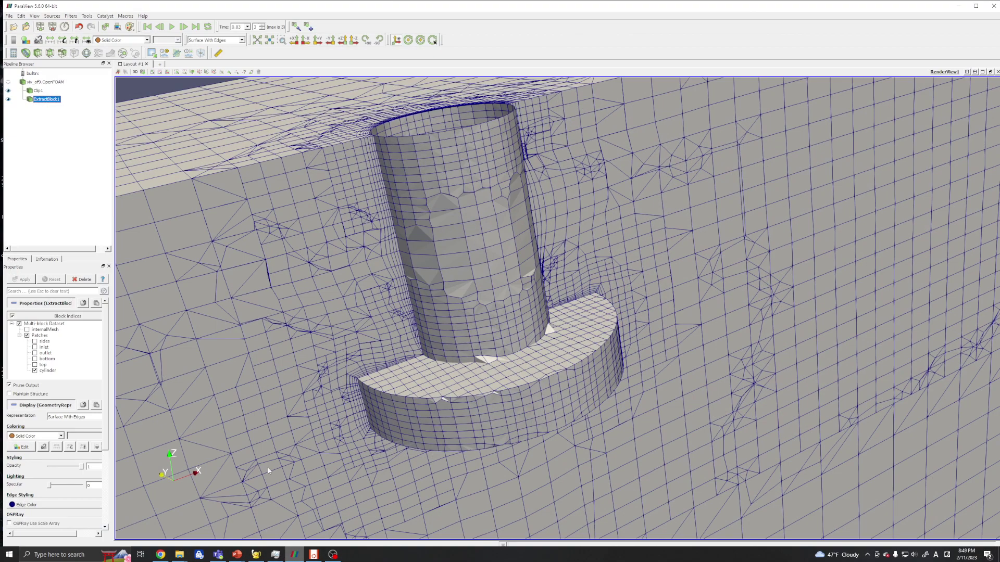
{"action": "left_click", "coordinate": [8, 93]}
{"action": "left_click", "coordinate": [9, 99]}
{"action": "left_click", "coordinate": [13, 26]}
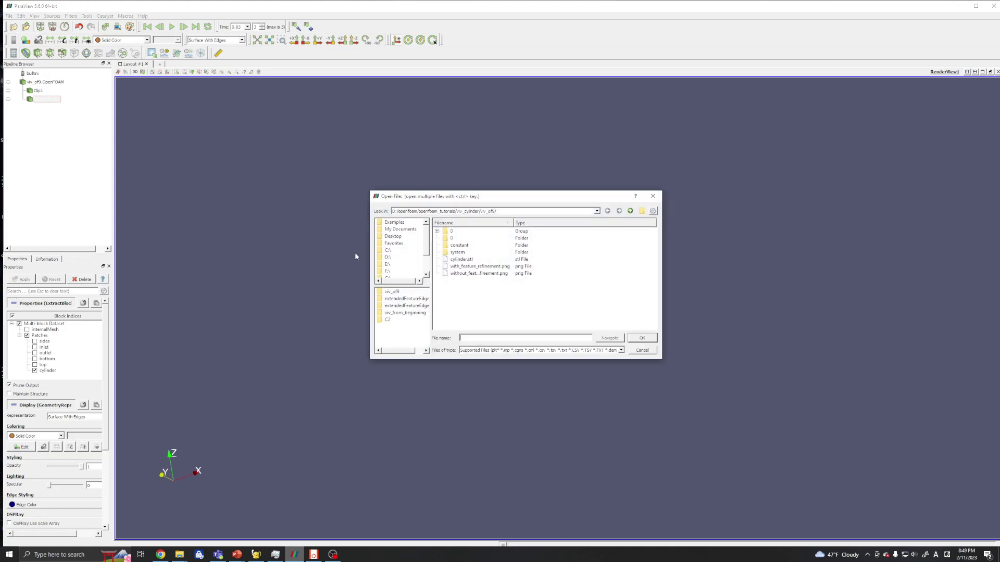
{"action": "double_click", "coordinate": [459, 245]}
{"action": "double_click", "coordinate": [464, 232]}
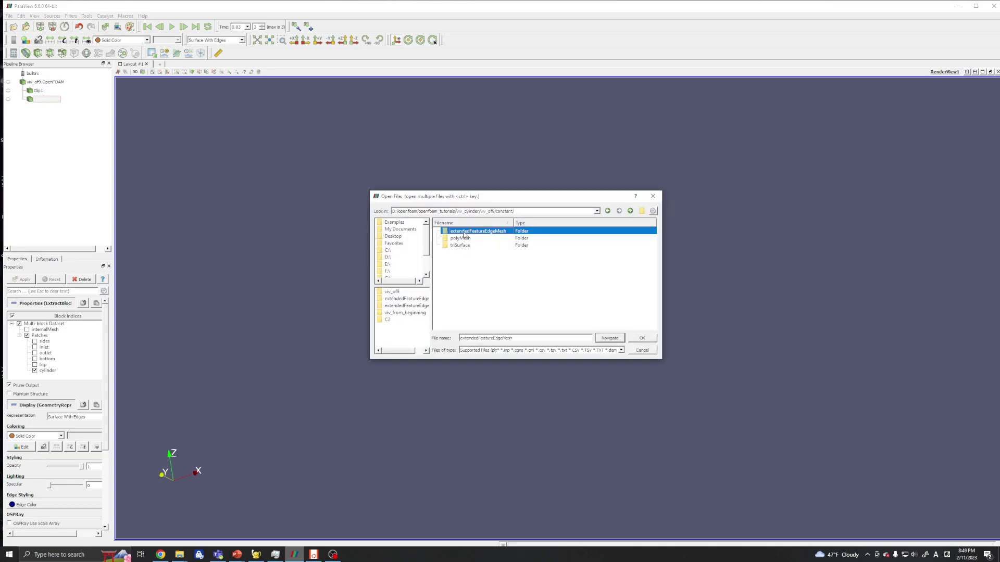
{"action": "double_click", "coordinate": [467, 235]}
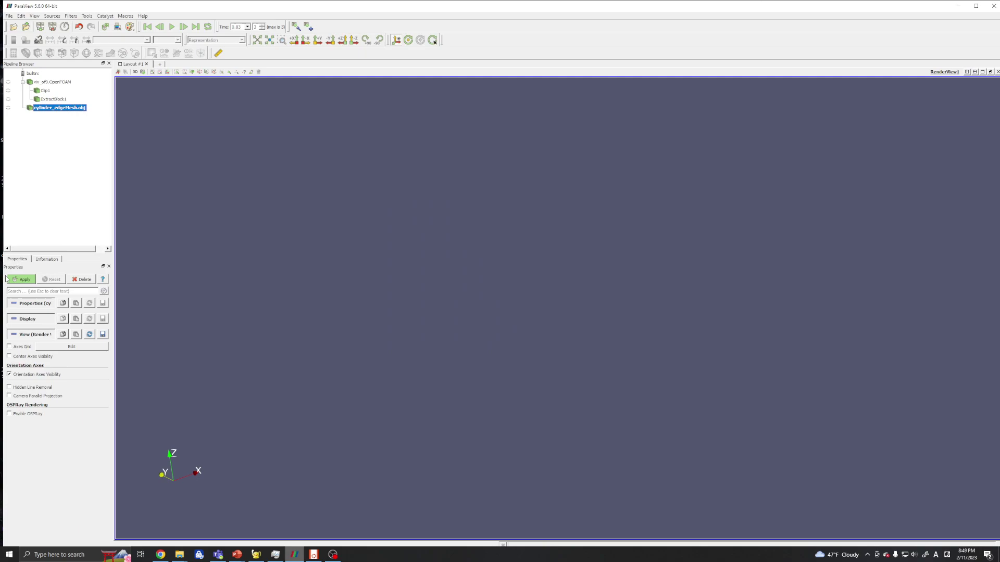
{"action": "left_click", "coordinate": [21, 279]}
{"action": "left_click_drag", "start_coordinate": [313, 277], "coordinate": [364, 256]}
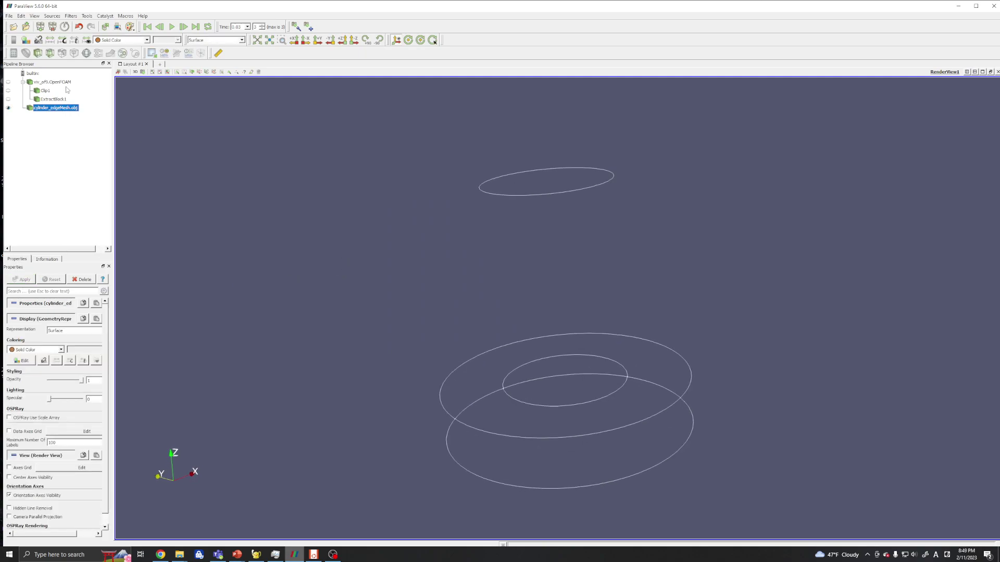
Also load the constant/triSurface/cylinder.stl surface
{"action": "left_click", "coordinate": [13, 26]}
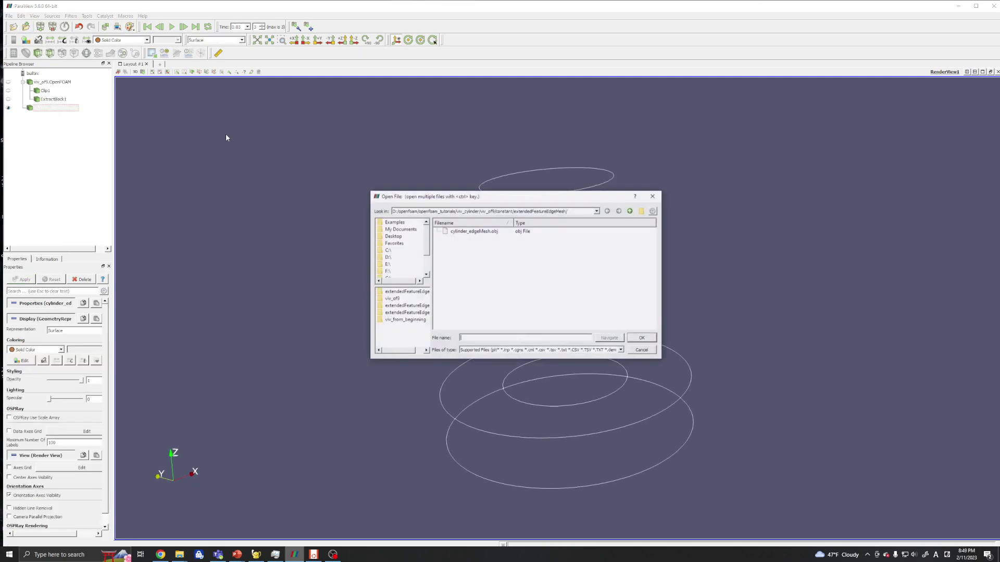
{"action": "left_click", "coordinate": [598, 211]}
{"action": "left_click", "coordinate": [495, 241]}
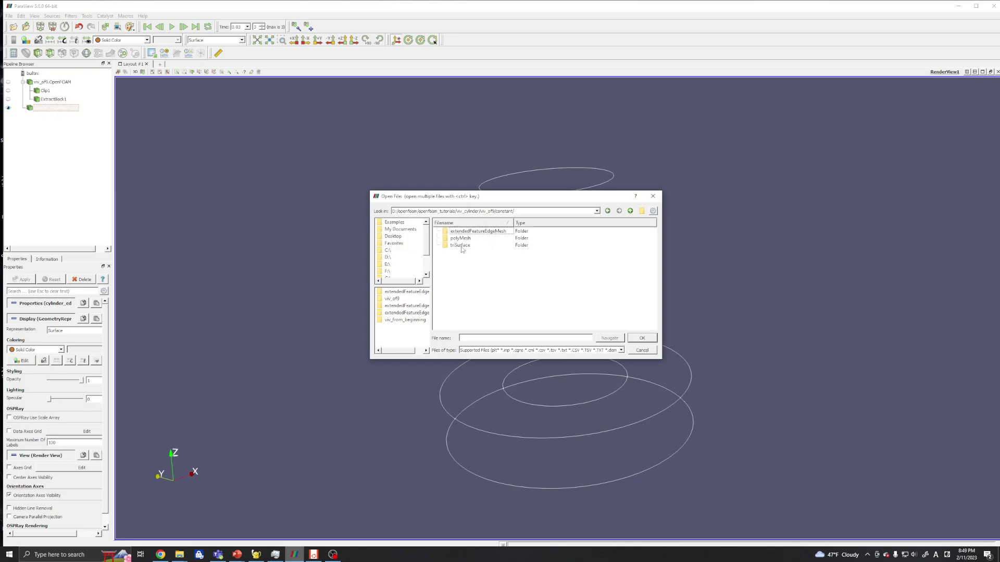
{"action": "double_click", "coordinate": [461, 245]}
{"action": "double_click", "coordinate": [464, 231]}
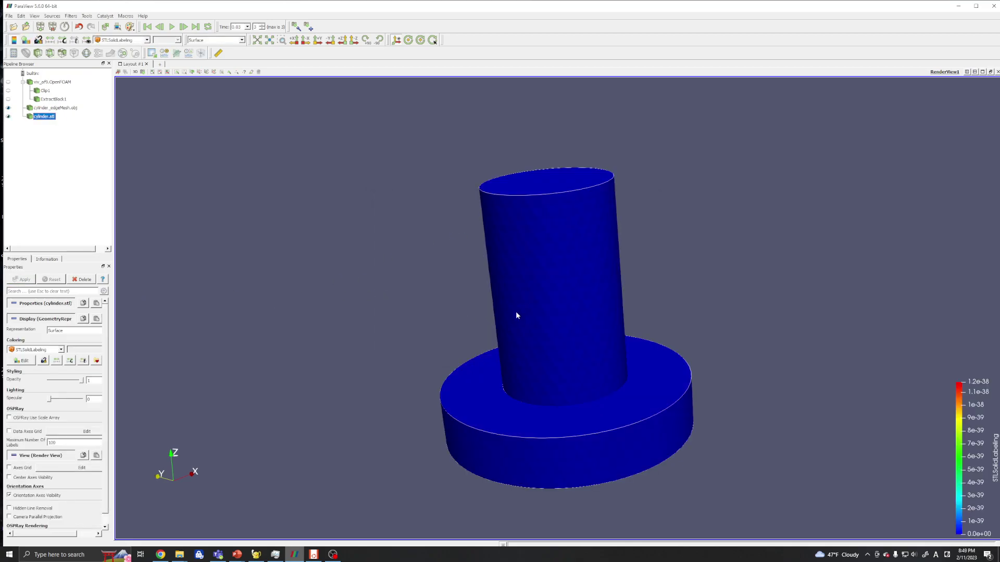
Hide cylinder.stl and orbit the view to inspect the remaining feature-edge rings
{"action": "left_click", "coordinate": [8, 116]}
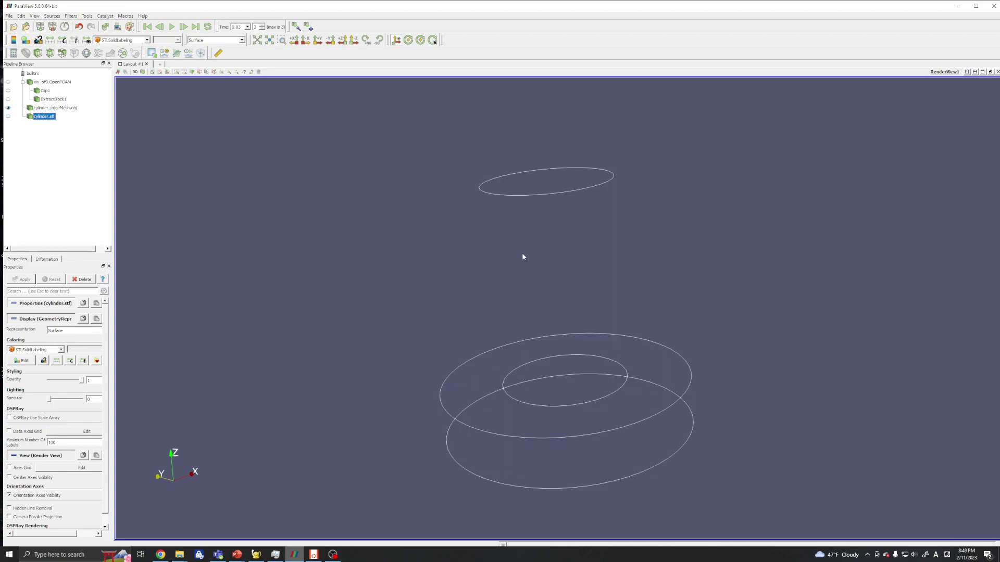
{"action": "left_click_drag", "start_coordinate": [503, 243], "coordinate": [458, 249]}
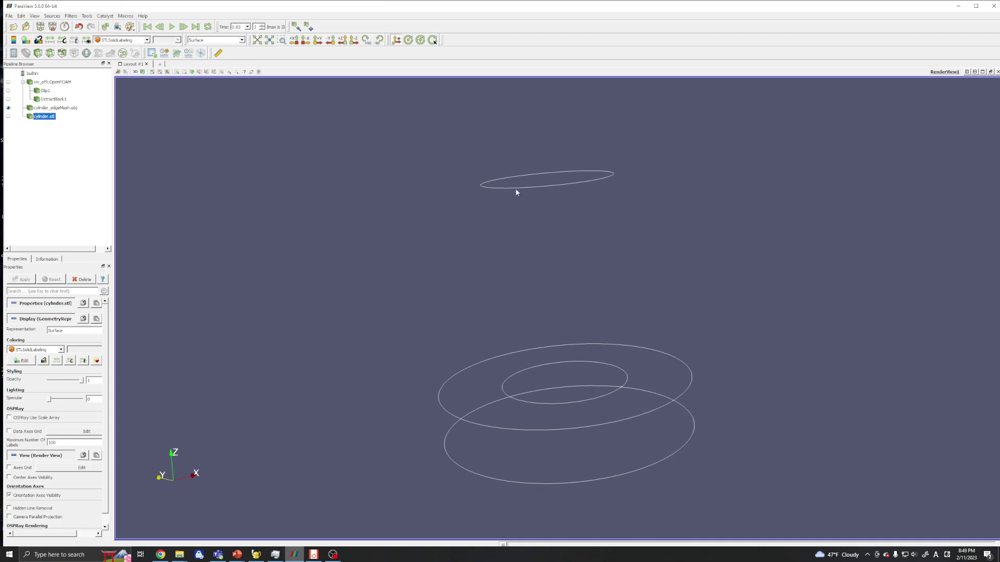
{"action": "left_click_drag", "start_coordinate": [517, 192], "coordinate": [520, 251]}
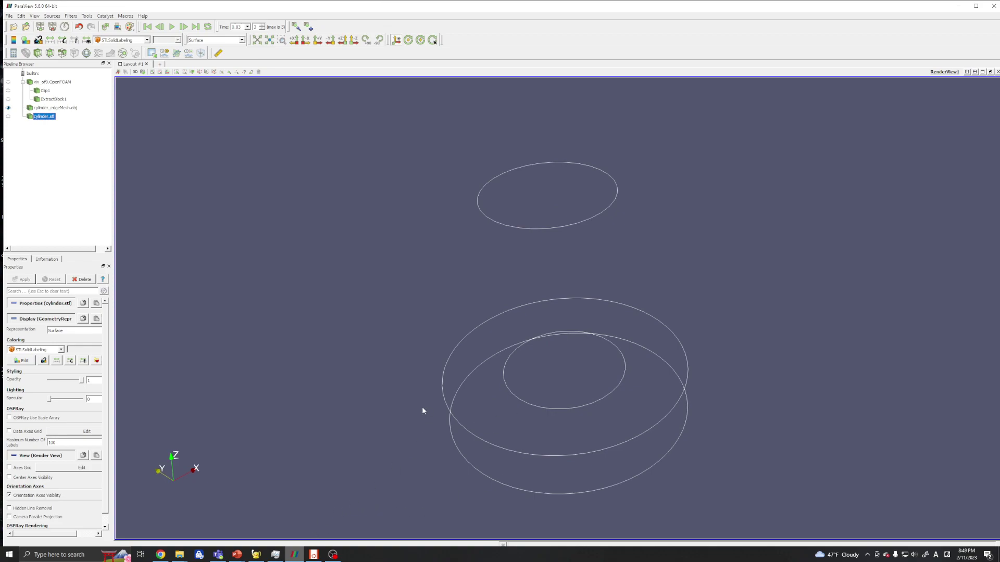
{"action": "left_click", "coordinate": [256, 555]}
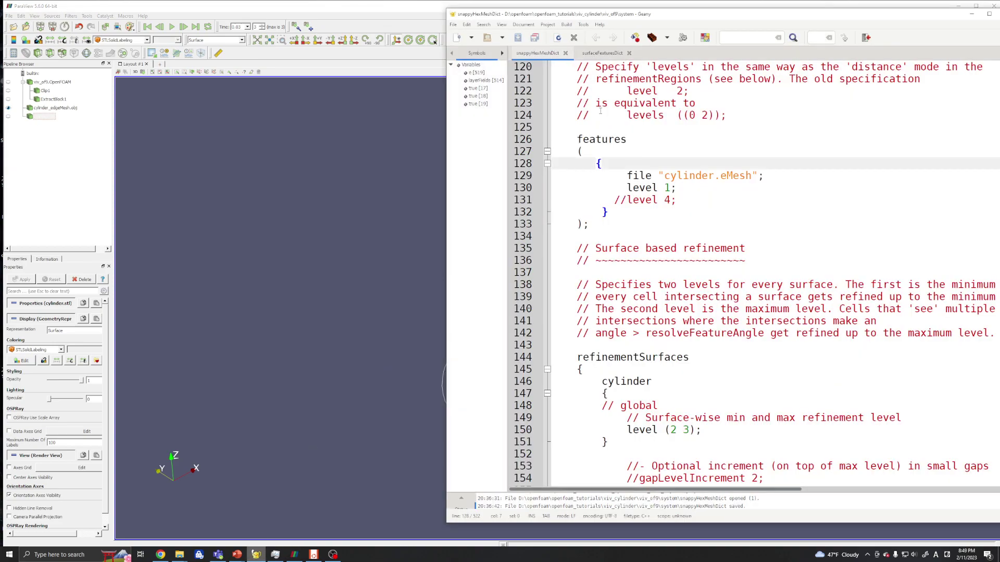
Review the features block in snappyHexMeshDict, selecting the cylinder.eMesh file name
{"action": "scroll", "coordinate": [650, 202], "scroll_direction": "up", "scroll_amount": 1}
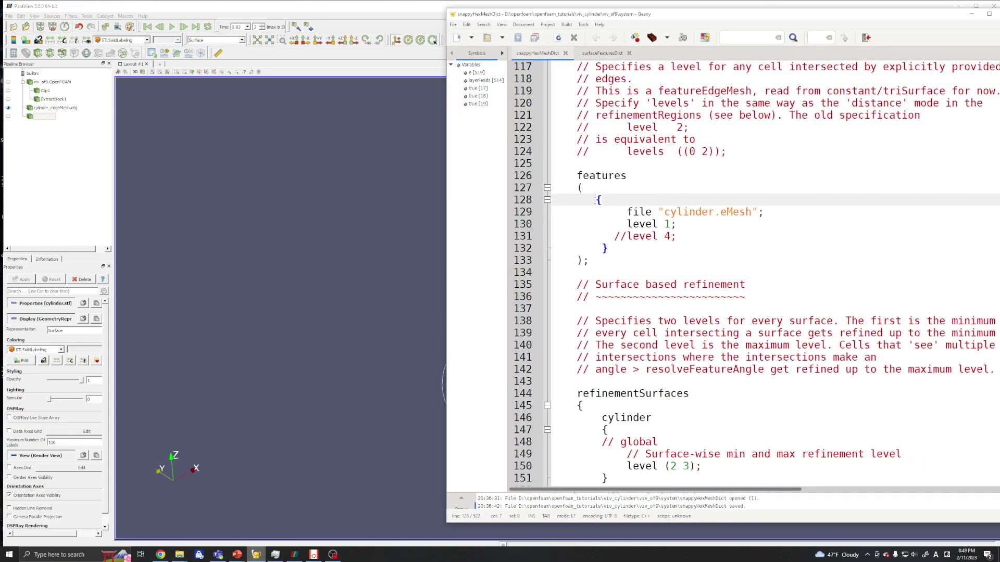
{"action": "left_click_drag", "start_coordinate": [595, 200], "coordinate": [637, 247]}
{"action": "left_click", "coordinate": [620, 211]}
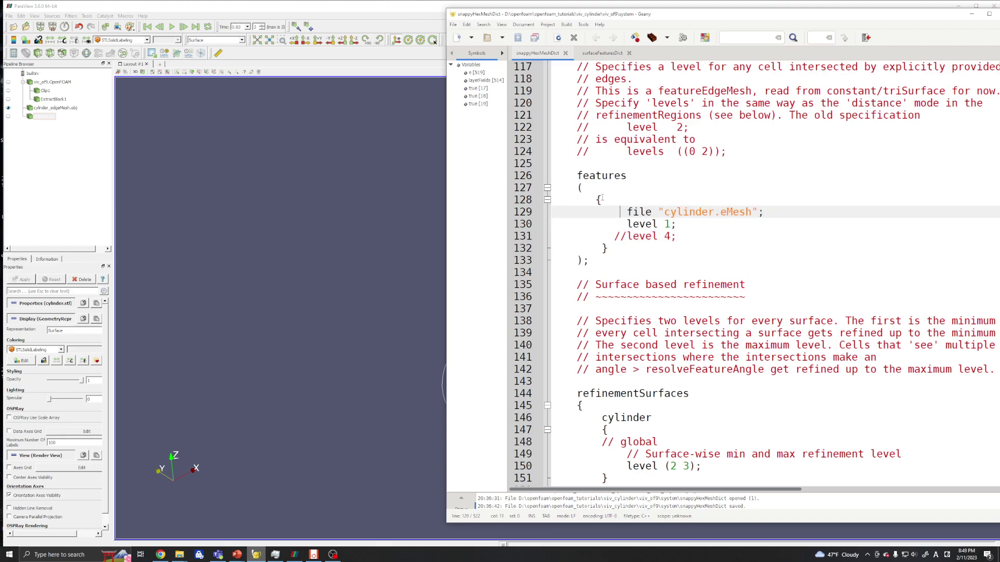
{"action": "left_click_drag", "start_coordinate": [581, 178], "coordinate": [589, 260]}
{"action": "key", "text": "Right"}
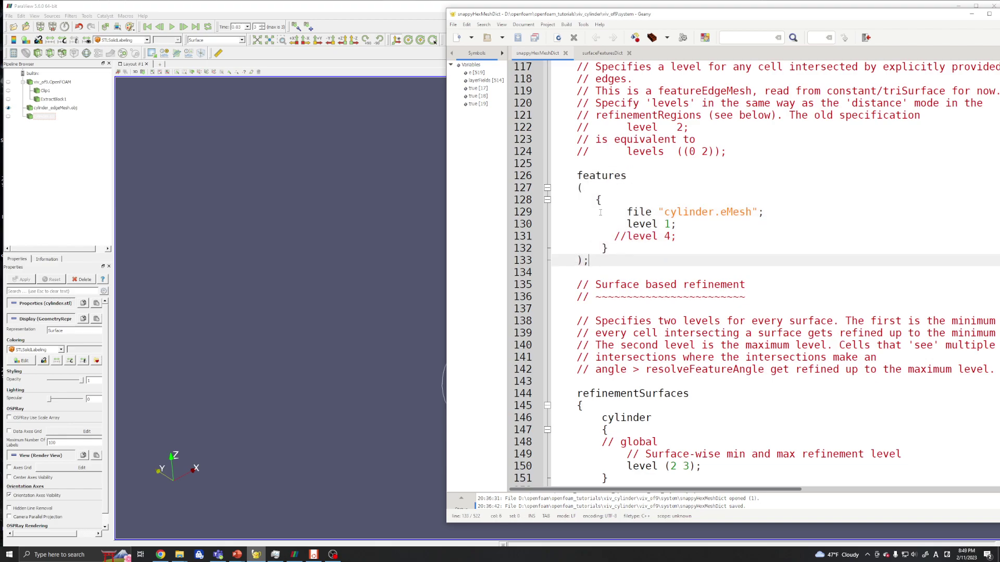
{"action": "left_click_drag", "start_coordinate": [665, 212], "coordinate": [752, 212]}
Confirm cylinder.eMesh exists in constant/triSurface, keeping 'level 1;' active and '//level 4;' commented
{"action": "mouse_move", "coordinate": [179, 554]}
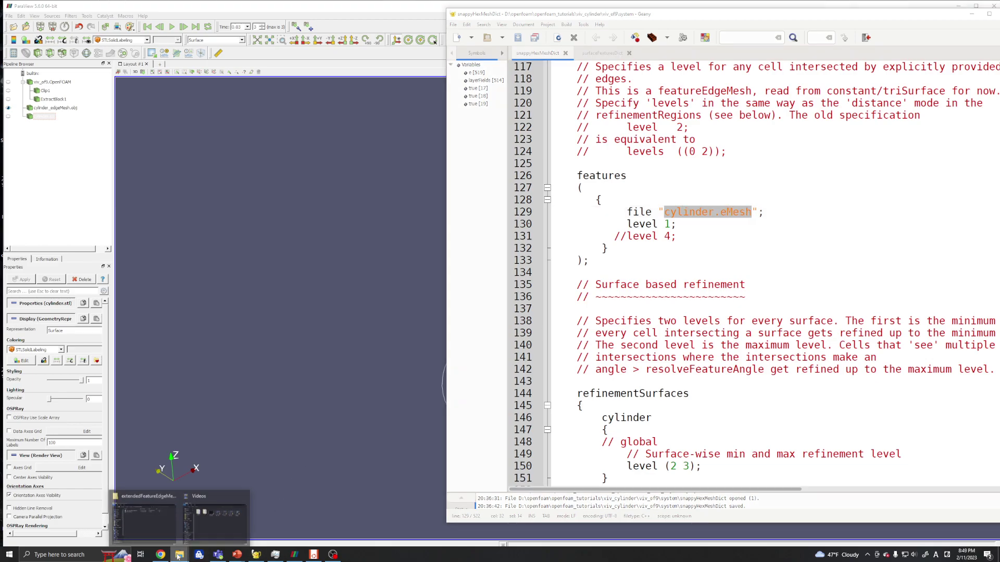
{"action": "left_click", "coordinate": [160, 515]}
{"action": "left_click", "coordinate": [253, 151]}
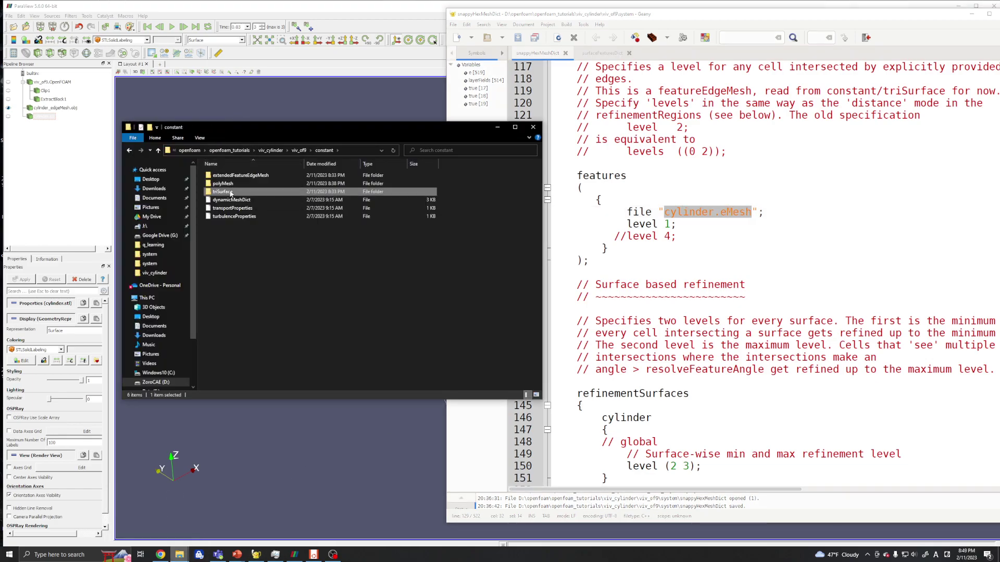
{"action": "double_click", "coordinate": [229, 192]}
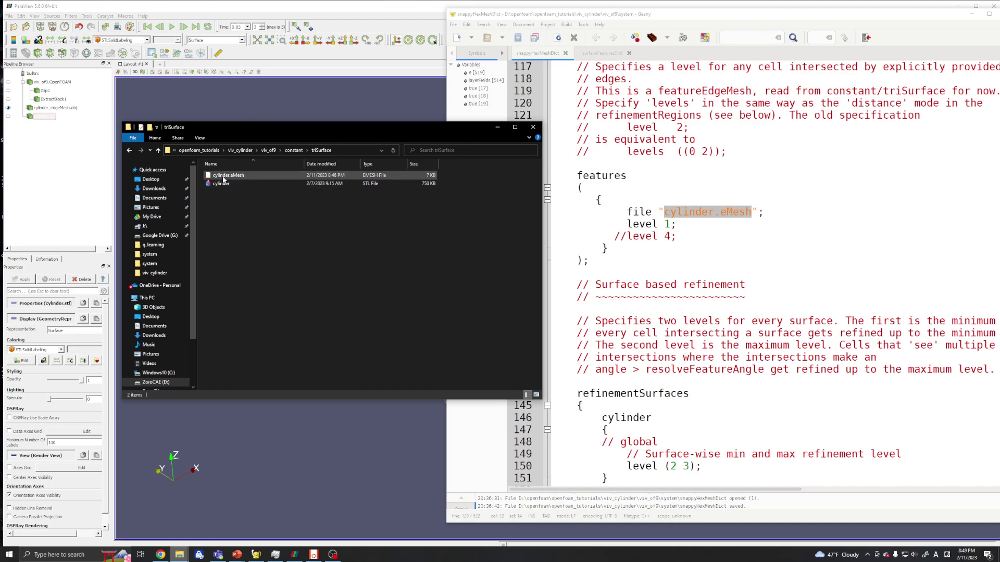
{"action": "left_click", "coordinate": [236, 177]}
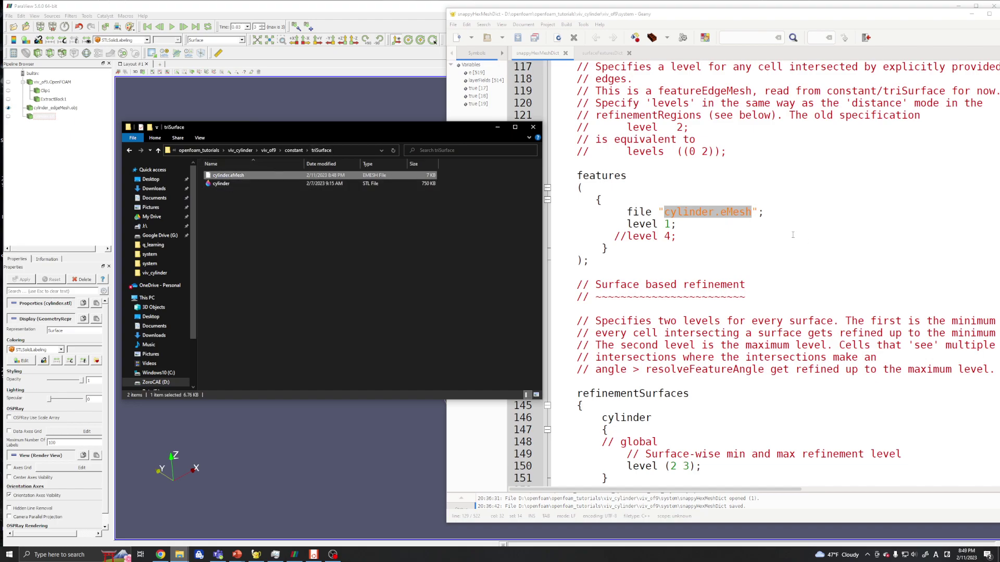
{"action": "left_click", "coordinate": [680, 238]}
{"action": "left_click", "coordinate": [668, 224]}
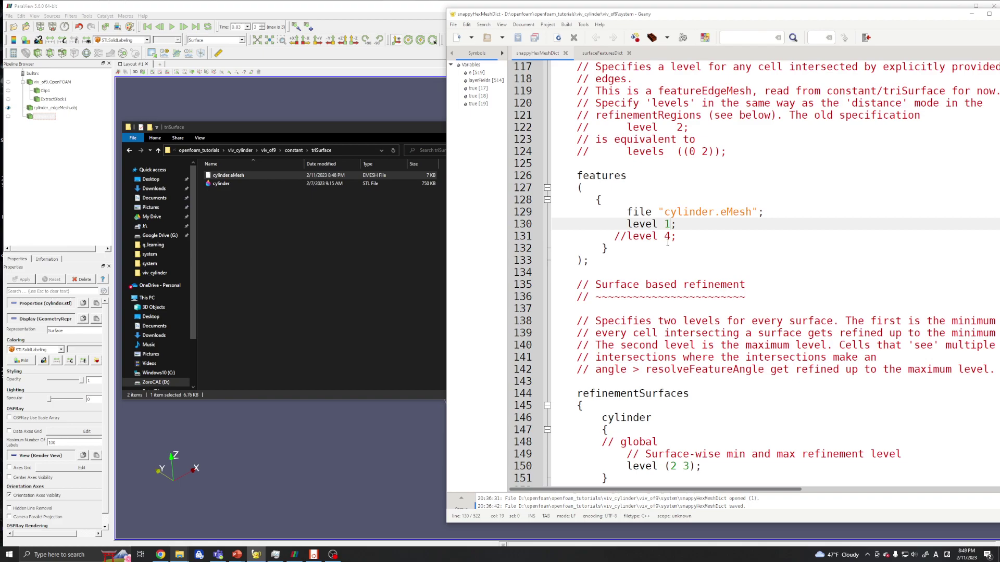
{"action": "key", "text": "Down"}
{"action": "key", "text": "Down"}
{"action": "key", "text": "Down"}
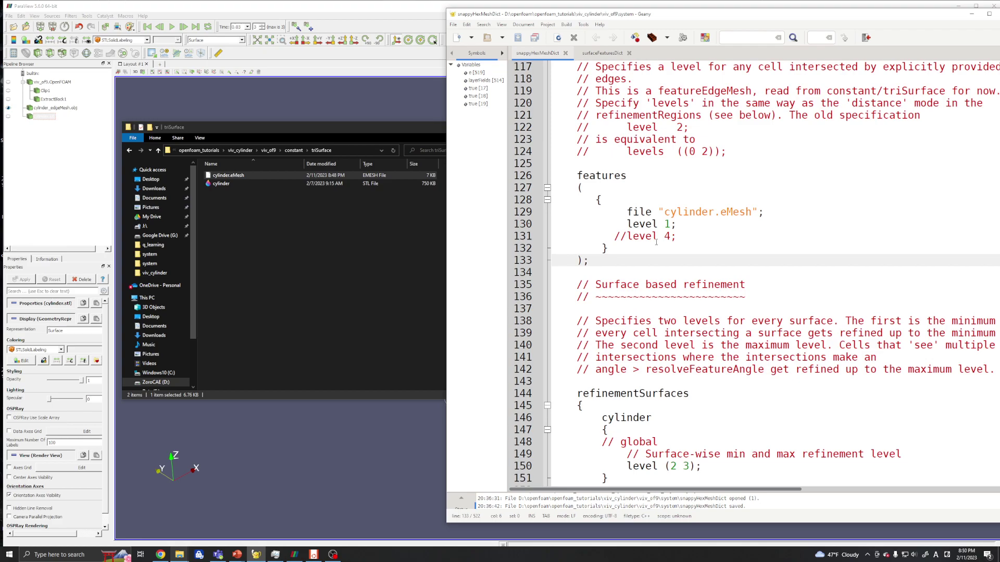
Wrap the cylinder.eMesh features block in /* */ and save snappyHexMeshDict
{"action": "left_click", "coordinate": [597, 200]}
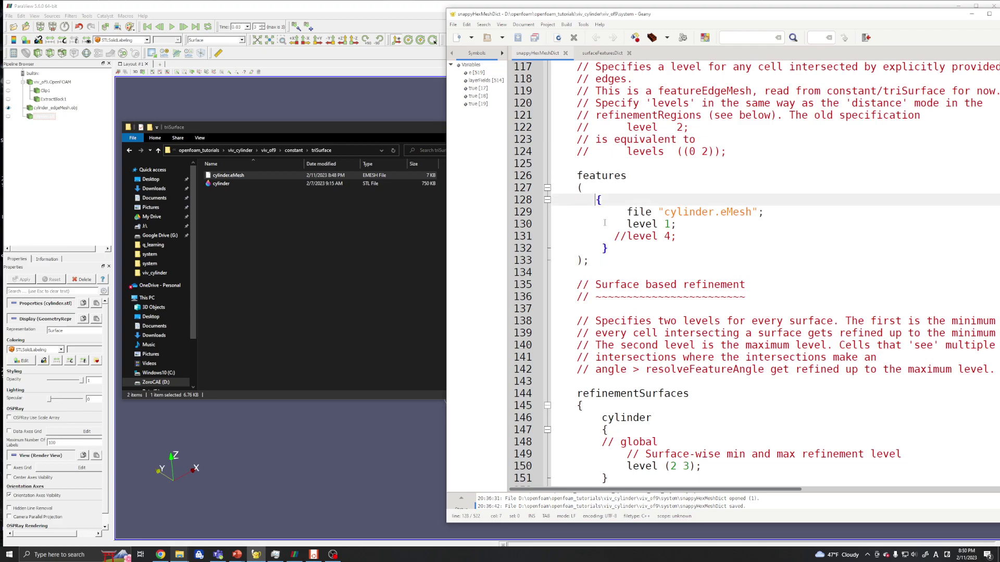
{"action": "type", "text": "/*"}
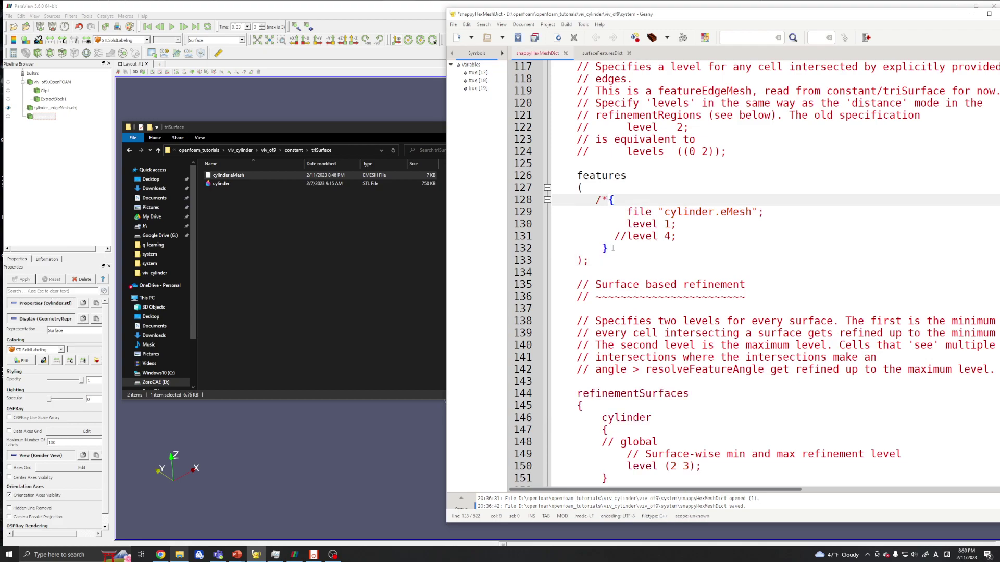
{"action": "left_click", "coordinate": [613, 248]}
{"action": "type", "text": "*/"}
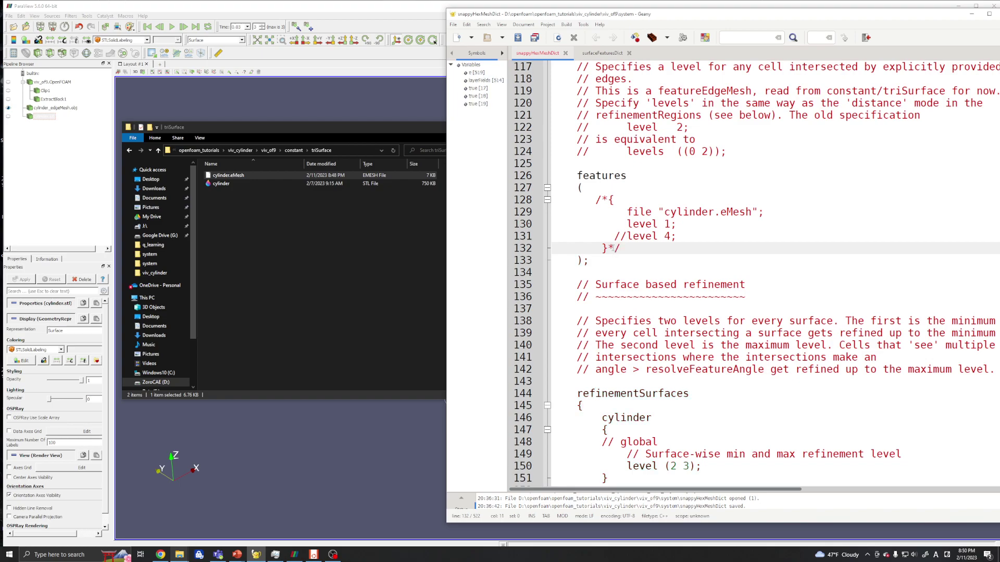
{"action": "key", "text": "ctrl+s"}
Clean the case and regenerate the mesh with blockMesh and snappyHexMesh in the terminal
{"action": "left_click", "coordinate": [314, 555]}
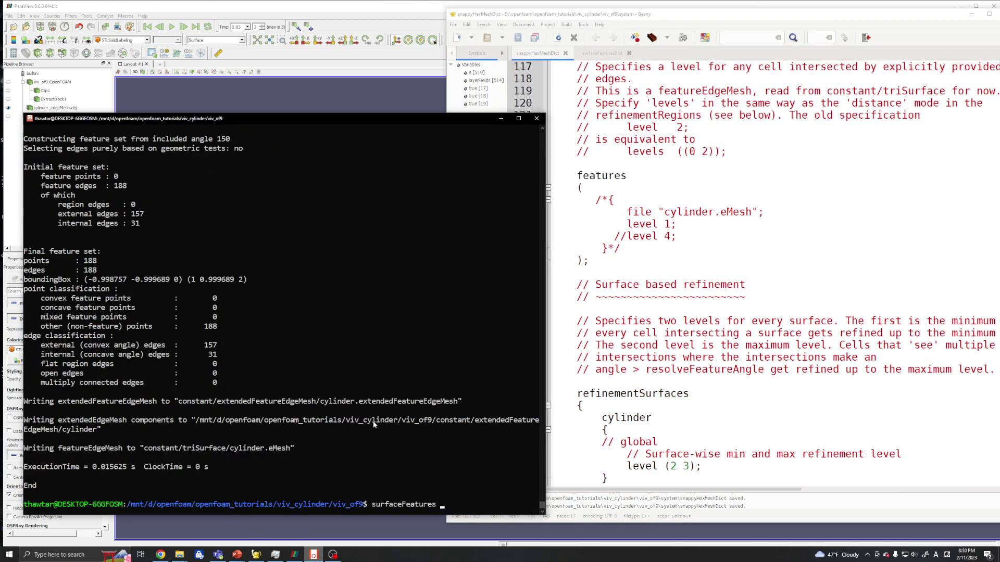
{"action": "key", "text": "Up"}
{"action": "key", "text": "Up"}
{"action": "key", "text": "Return"}
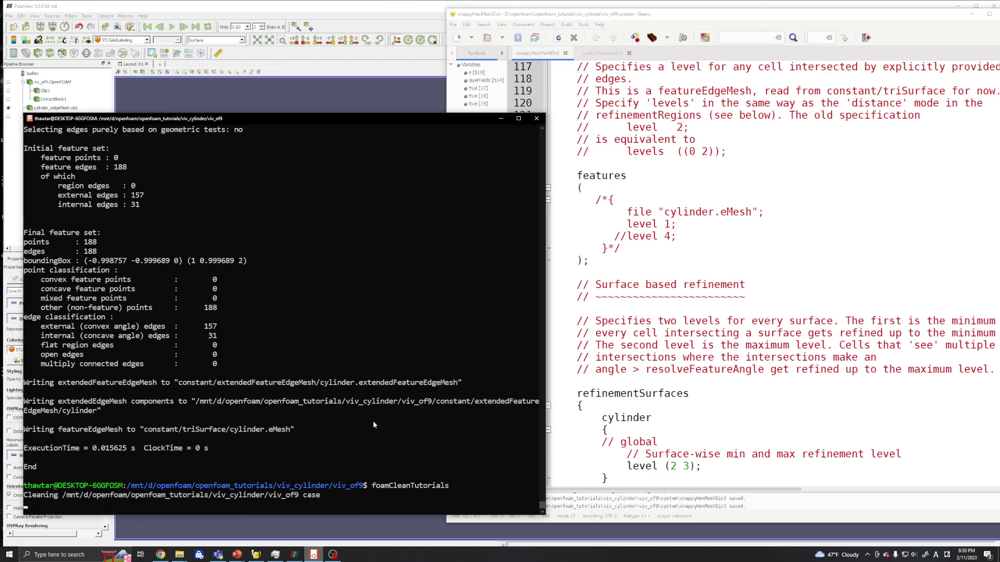
{"action": "key", "text": "Up"}
{"action": "key", "text": "Up"}
{"action": "key", "text": "Up"}
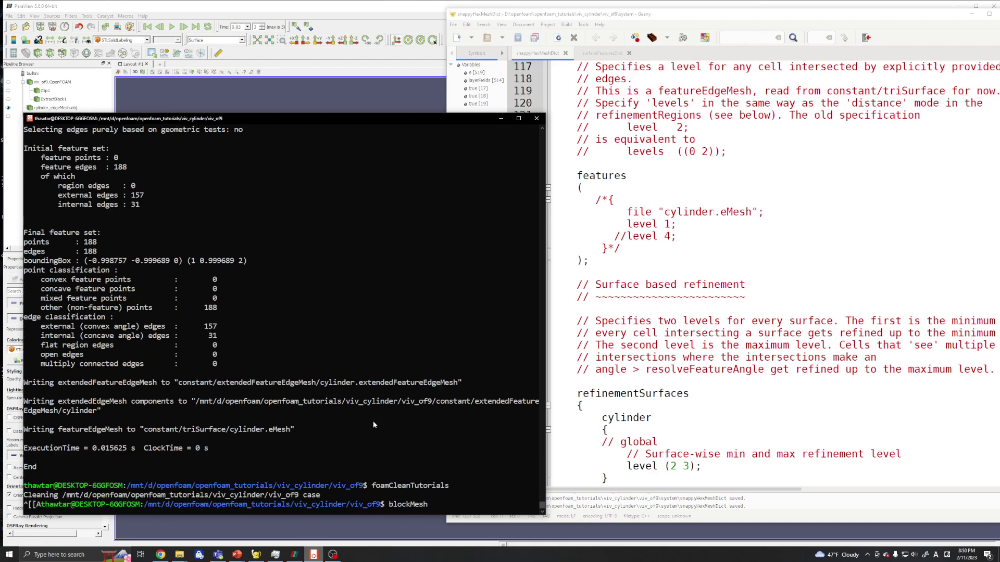
{"action": "key", "text": "Return"}
{"action": "key", "text": "Up"}
{"action": "key", "text": "Up"}
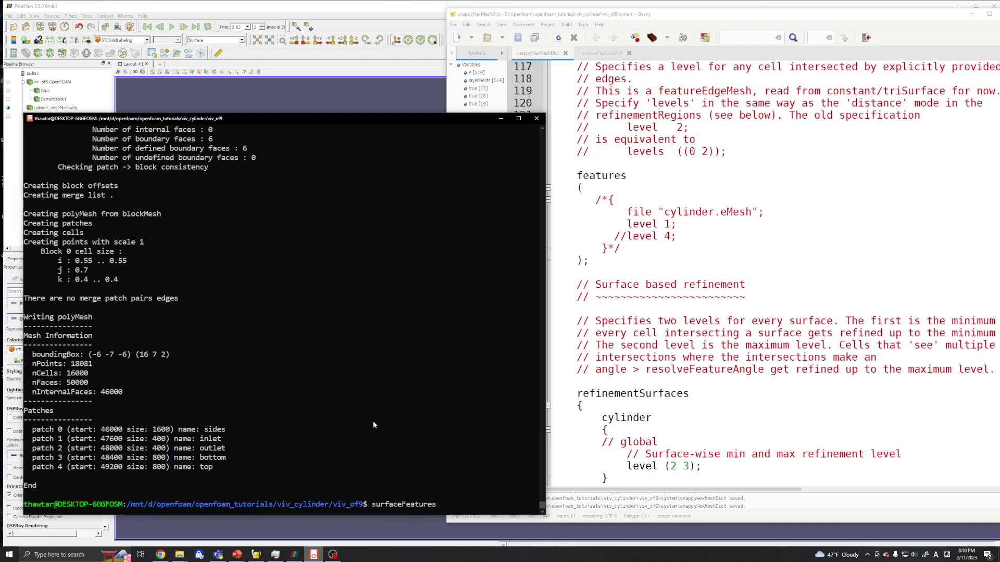
{"action": "key", "text": "Up"}
{"action": "key", "text": "Return"}
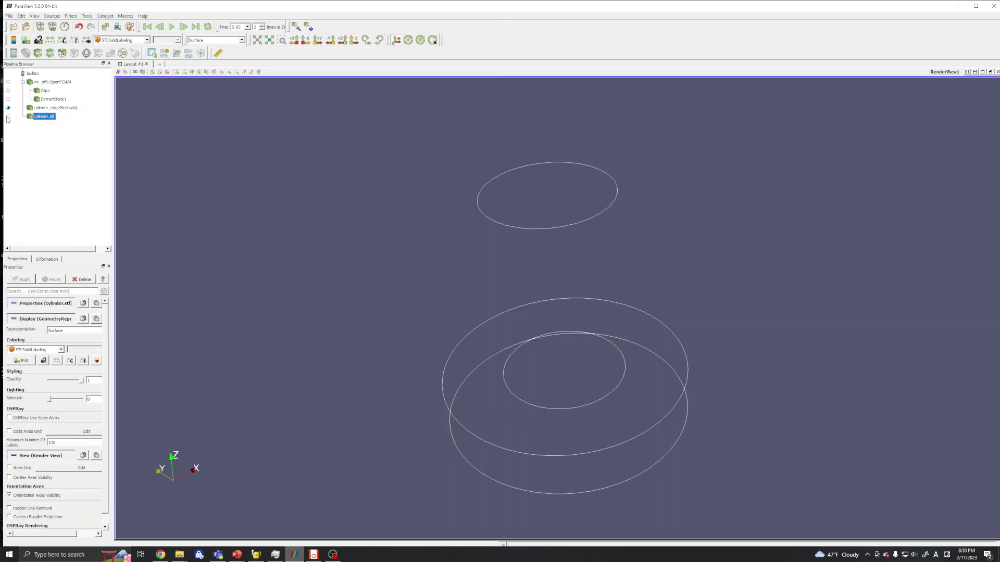
Show Clip1 and ExtractBlock1 while hiding cylinder.stl and the feature-edge mesh
{"action": "left_click", "coordinate": [8, 117]}
{"action": "left_click", "coordinate": [8, 108]}
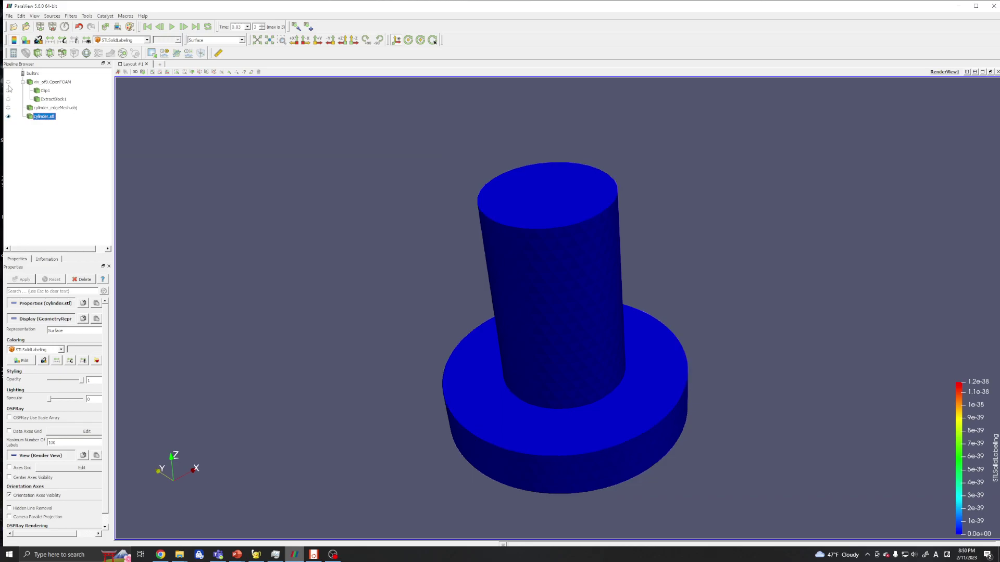
{"action": "left_click", "coordinate": [9, 91]}
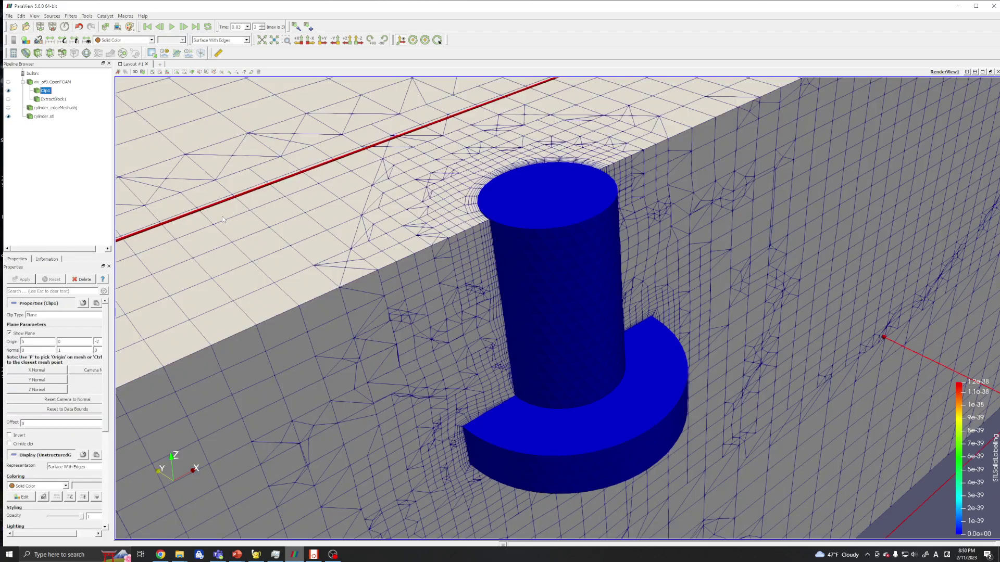
{"action": "left_click", "coordinate": [9, 116]}
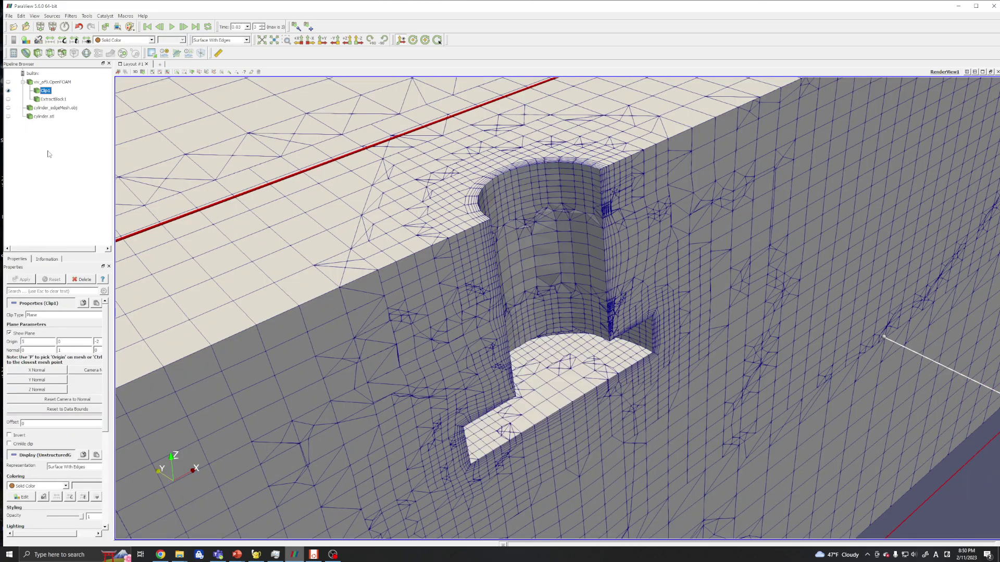
{"action": "left_click", "coordinate": [8, 99]}
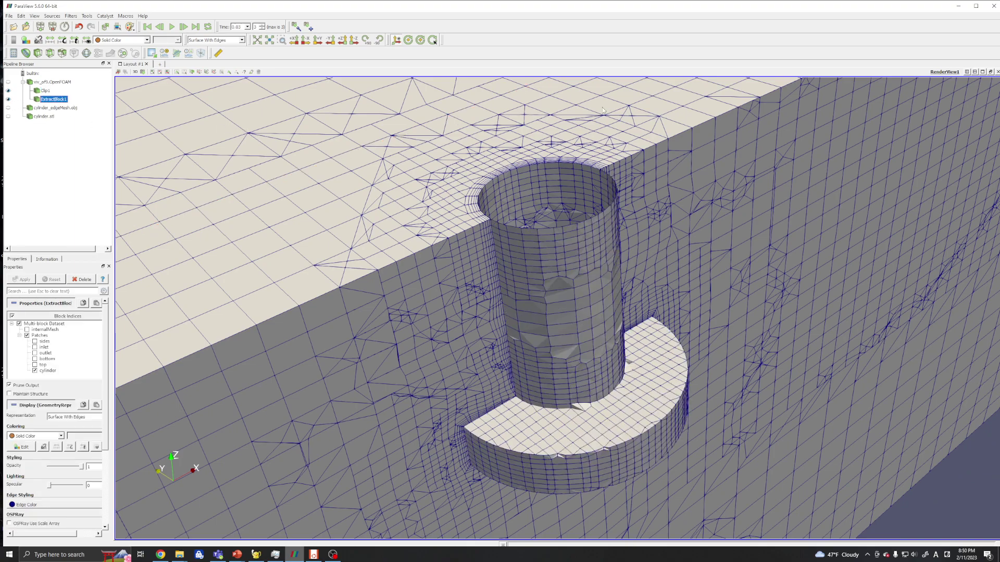
{"action": "left_click", "coordinate": [958, 6]}
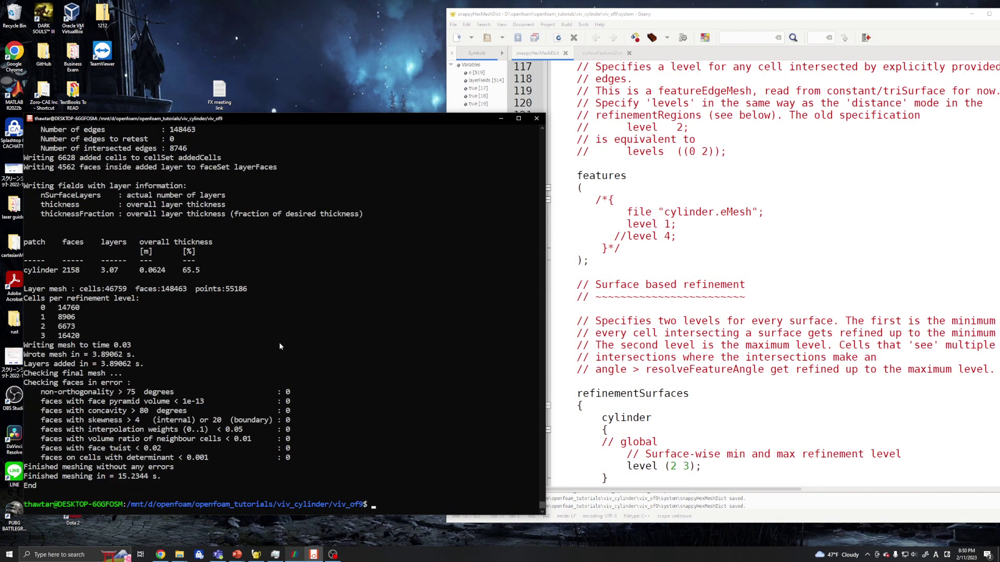
{"action": "left_click", "coordinate": [294, 554]}
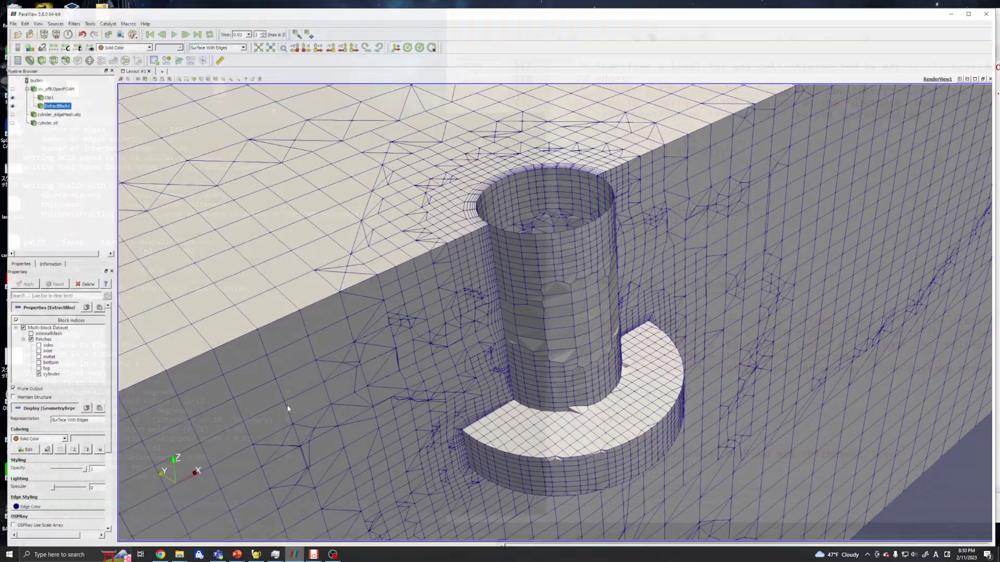
Orbit and zoom to inspect the faceted top edge of the hollow cylinder
{"action": "left_click_drag", "start_coordinate": [561, 331], "coordinate": [548, 328]}
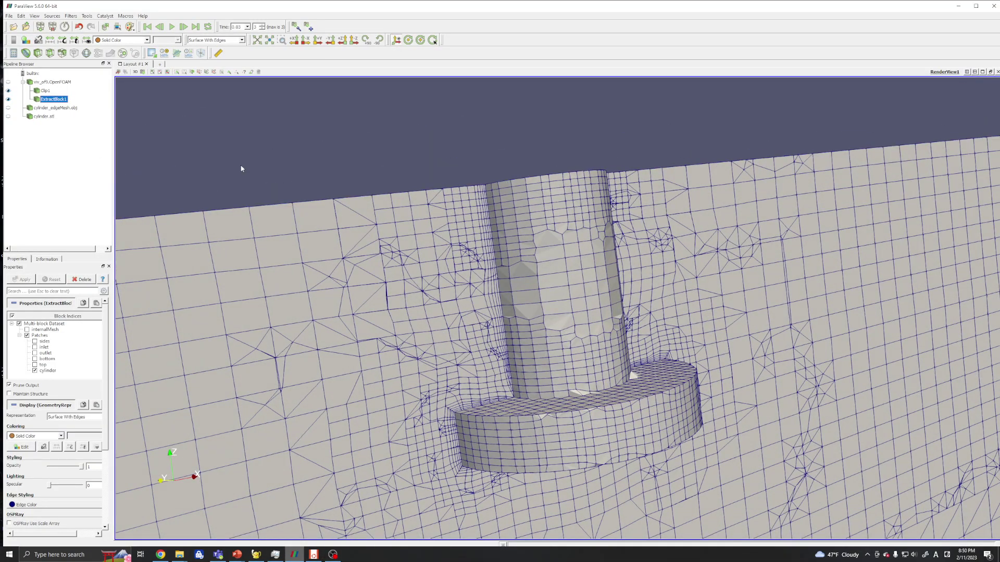
{"action": "left_click", "coordinate": [44, 82]}
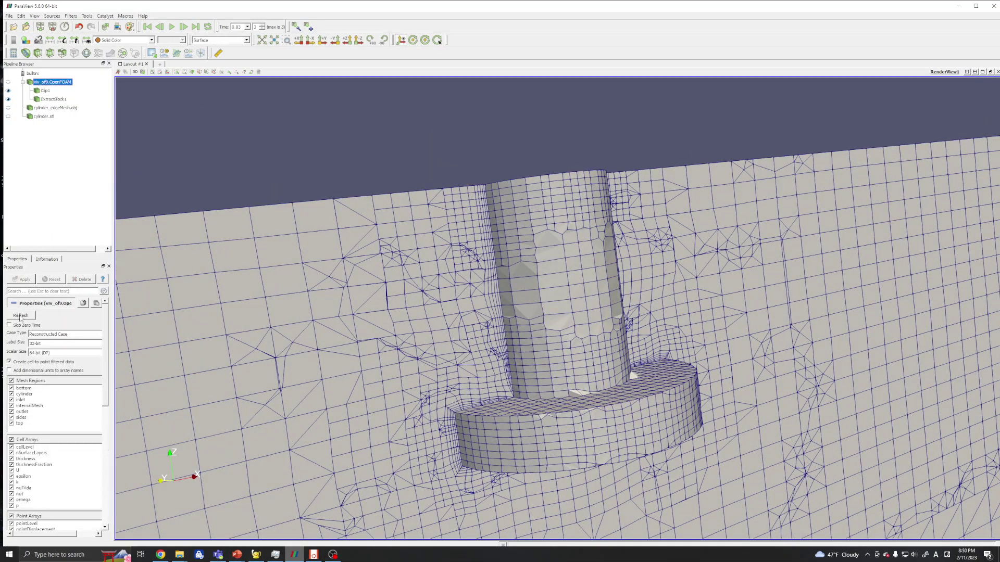
{"action": "left_click_drag", "start_coordinate": [156, 277], "coordinate": [421, 199]}
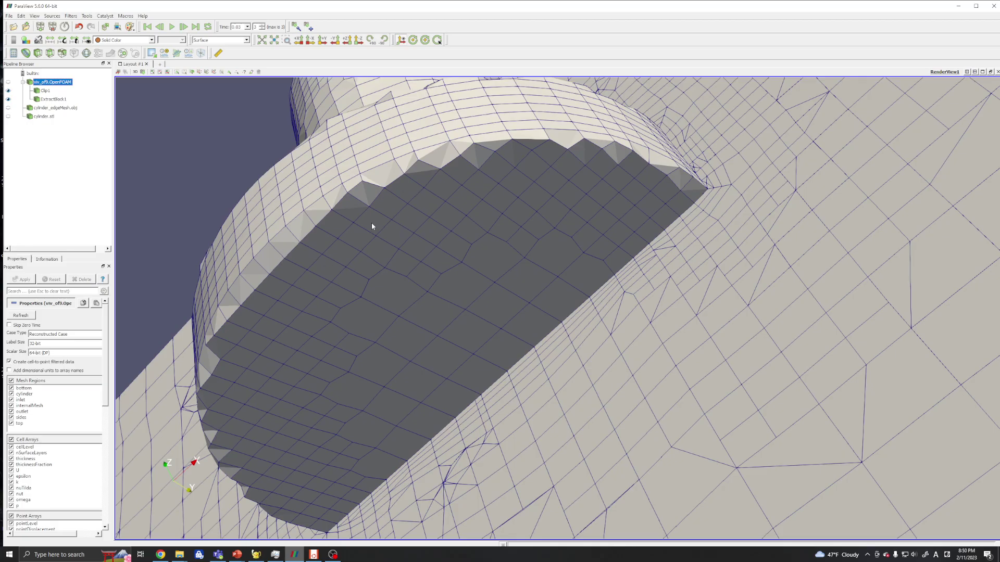
{"action": "left_click_drag", "start_coordinate": [371, 226], "coordinate": [480, 330]}
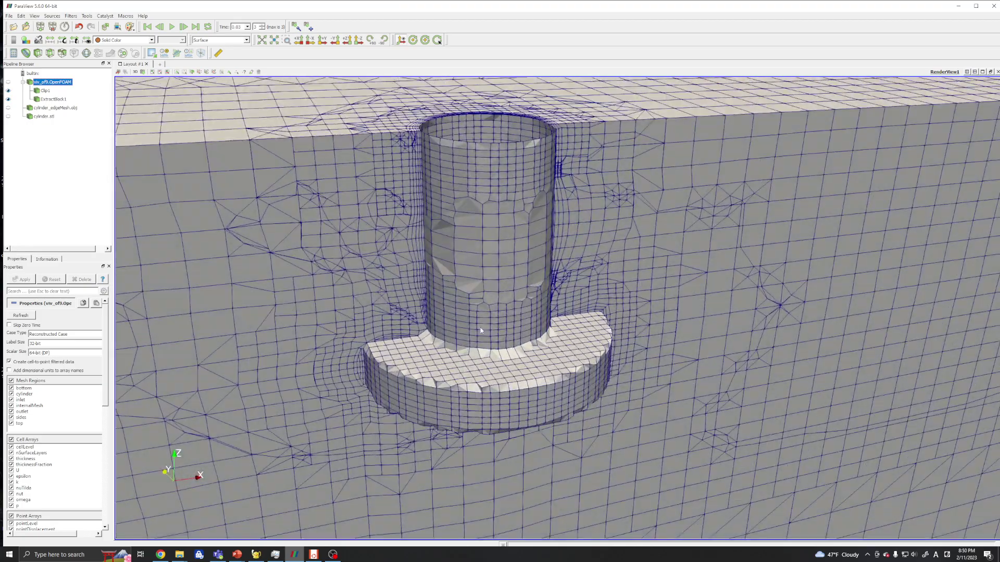
{"action": "scroll", "coordinate": [481, 330], "scroll_direction": "up", "scroll_amount": 4}
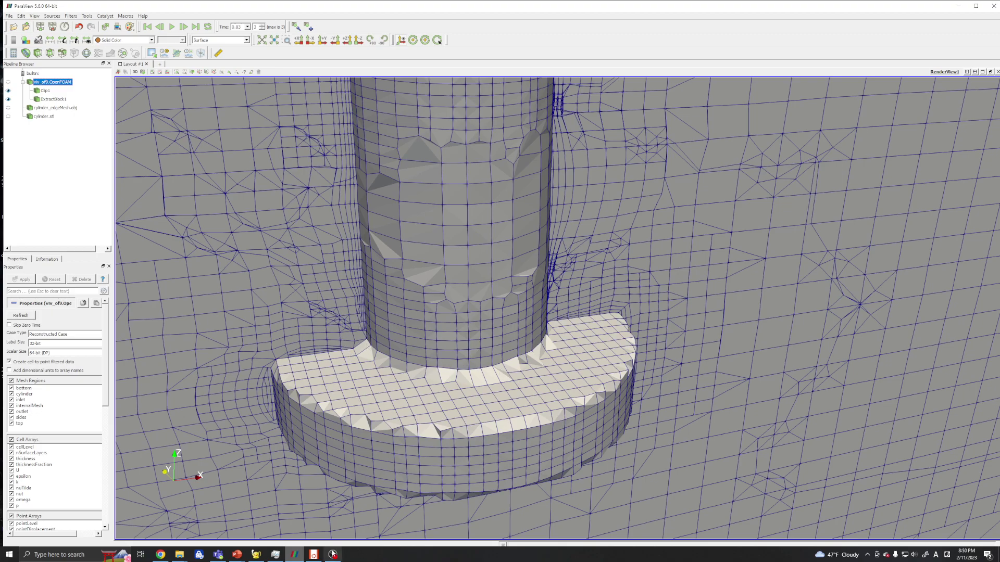
{"action": "left_click", "coordinate": [256, 554]}
Remove the /* and */ around the cylinder.eMesh block on lines 128–132 and save
{"action": "left_click", "coordinate": [608, 200]}
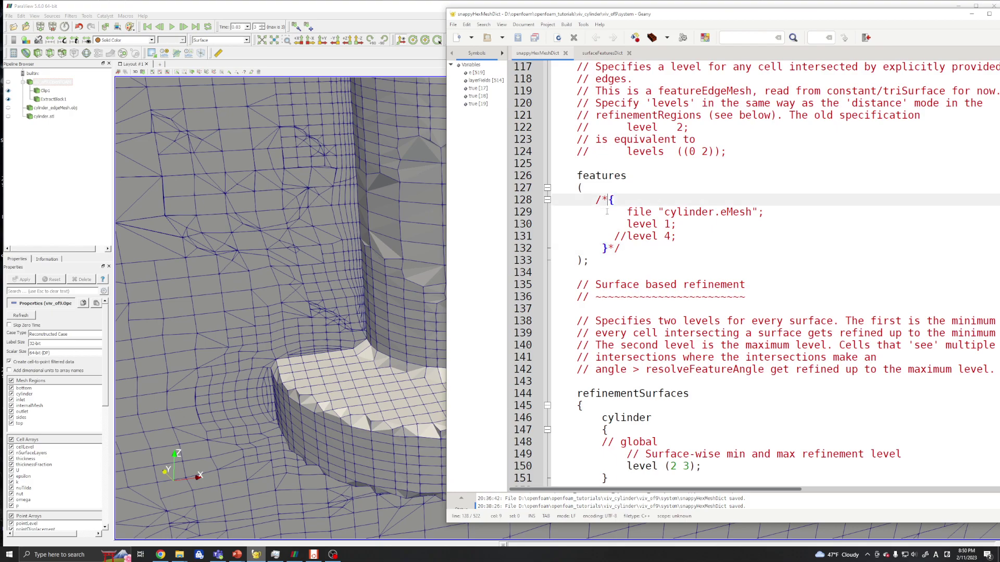
{"action": "key", "text": "BackSpace"}
{"action": "key", "text": "BackSpace"}
{"action": "left_click", "coordinate": [620, 249]}
{"action": "key", "text": "BackSpace"}
{"action": "key", "text": "BackSpace"}
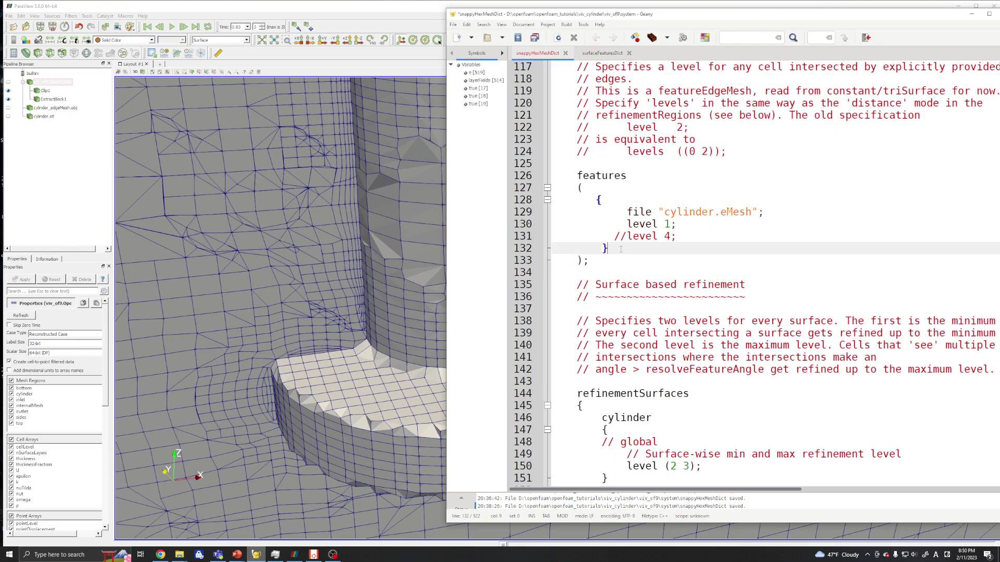
{"action": "key", "text": "ctrl+s"}
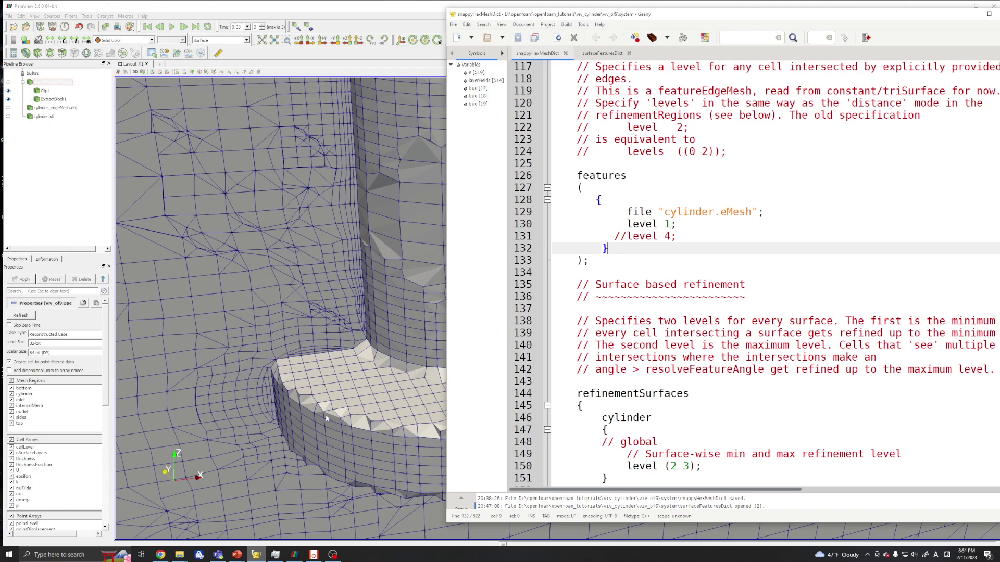
{"action": "key", "text": "alt+Tab"}
Run foamCleanTutorials, blockMesh and snappyHexMesh to build the 49474-cell mesh at time 0.03
{"action": "type", "text": "foamCleanTutorials"}
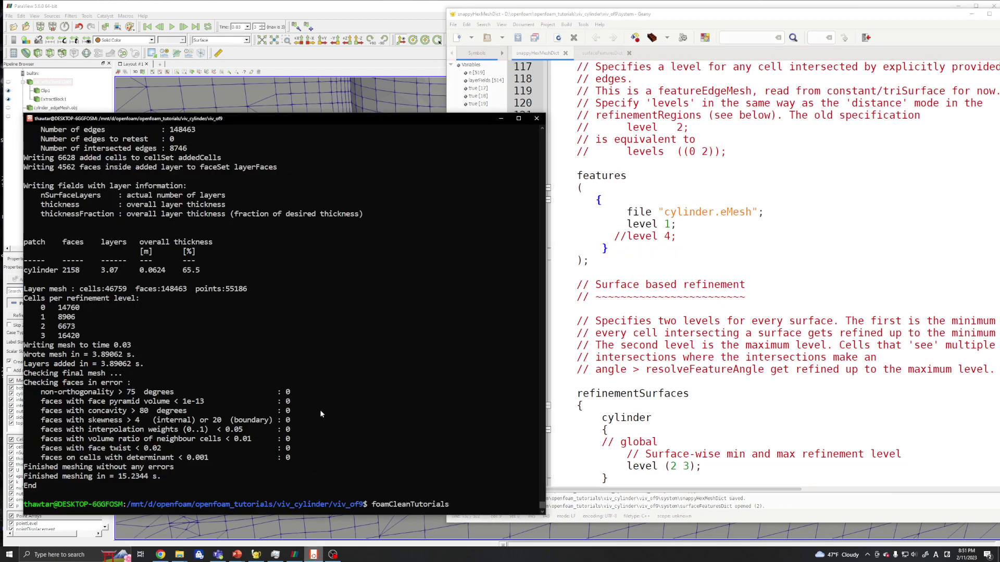
{"action": "key", "text": "Return"}
{"action": "key", "text": "Up"}
{"action": "key", "text": "Up"}
{"action": "key", "text": "Up"}
{"action": "key", "text": "Return"}
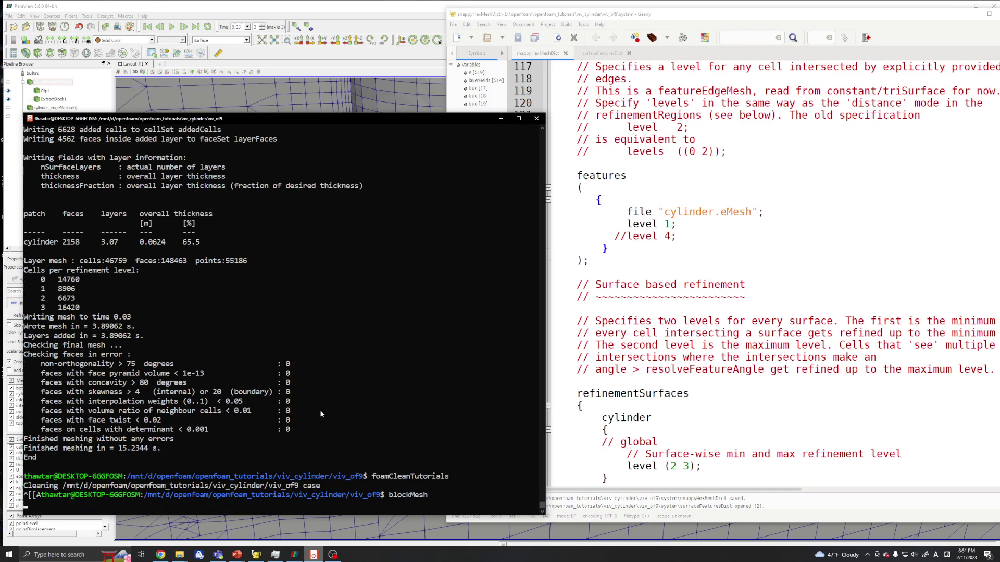
{"action": "key", "text": "Up"}
{"action": "key", "text": "Up"}
{"action": "key", "text": "Up"}
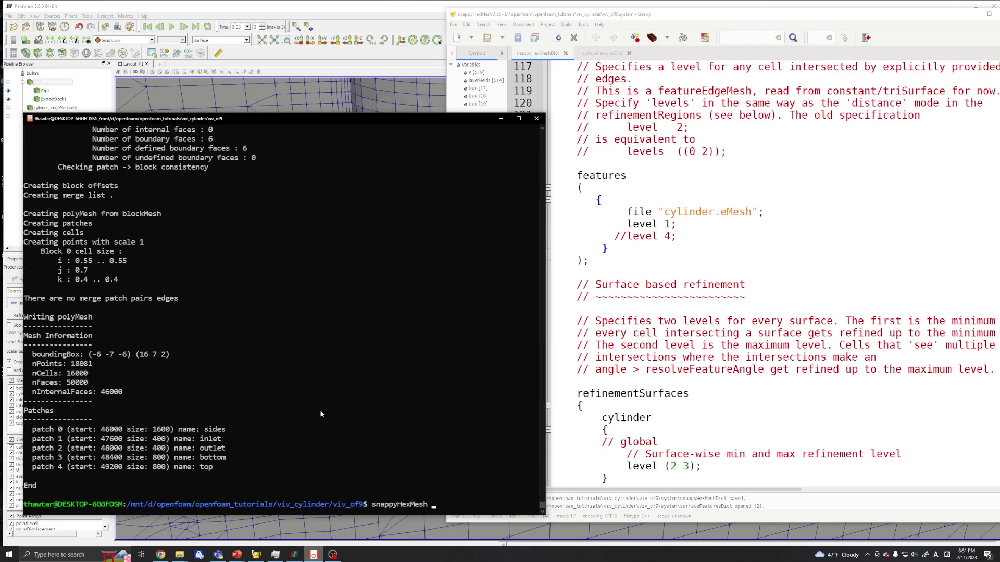
{"action": "key", "text": "Return"}
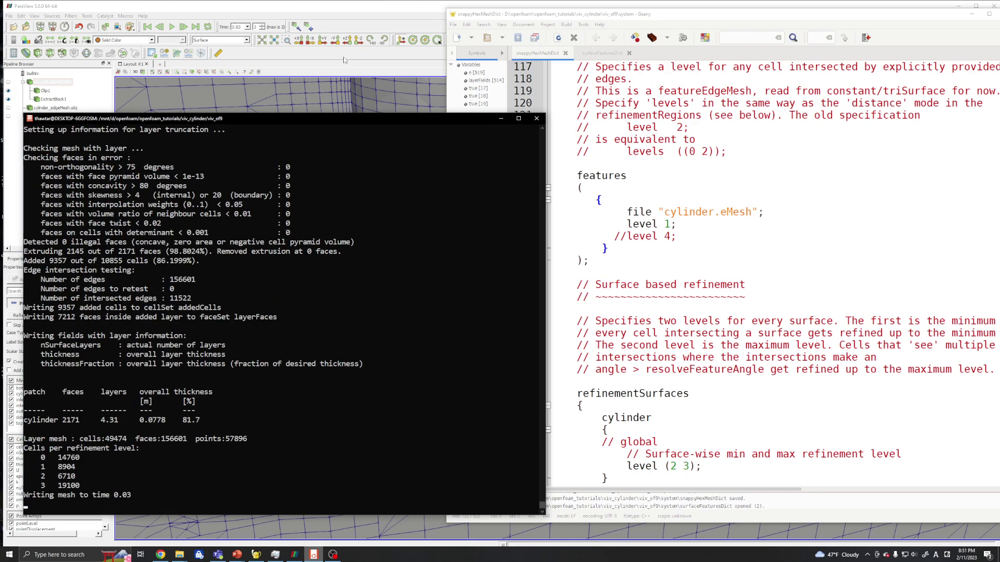
{"action": "key", "text": "alt+Tab"}
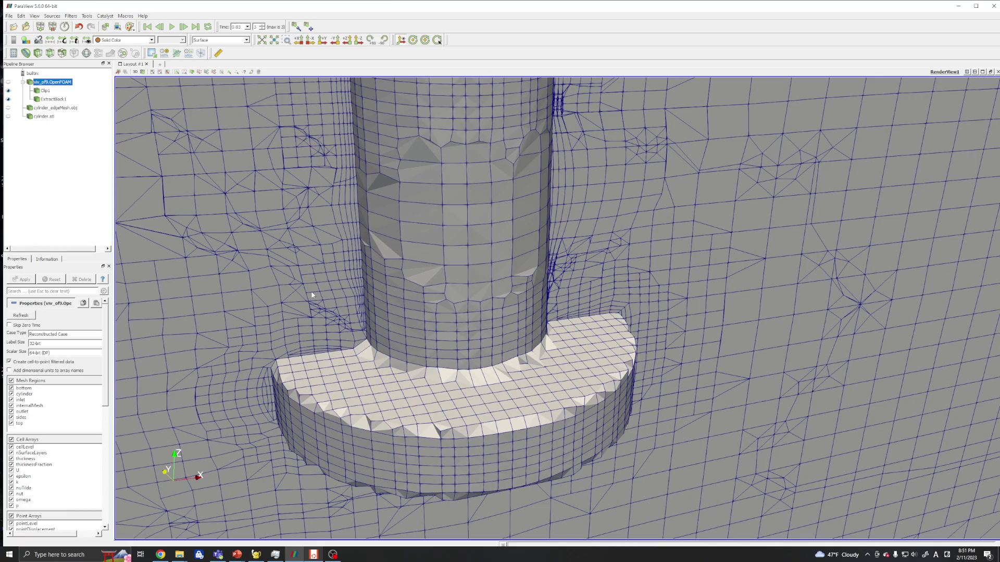
Orbit and zoom around the level-1 mesh's base disc, viewing its edges from above and a low side angle
{"action": "left_click_drag", "start_coordinate": [313, 296], "coordinate": [351, 352]}
{"action": "scroll", "coordinate": [546, 379], "scroll_direction": "down", "scroll_amount": 1}
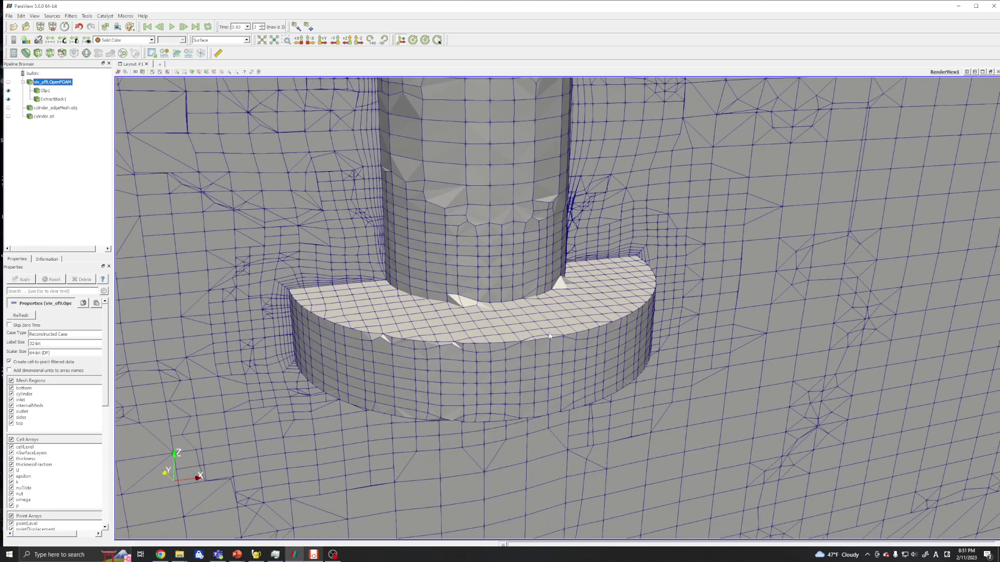
{"action": "scroll", "coordinate": [541, 376], "scroll_direction": "up", "scroll_amount": 5}
{"action": "scroll", "coordinate": [521, 373], "scroll_direction": "down", "scroll_amount": 2}
{"action": "scroll", "coordinate": [506, 368], "scroll_direction": "up", "scroll_amount": 2}
{"action": "scroll", "coordinate": [507, 364], "scroll_direction": "down", "scroll_amount": 2}
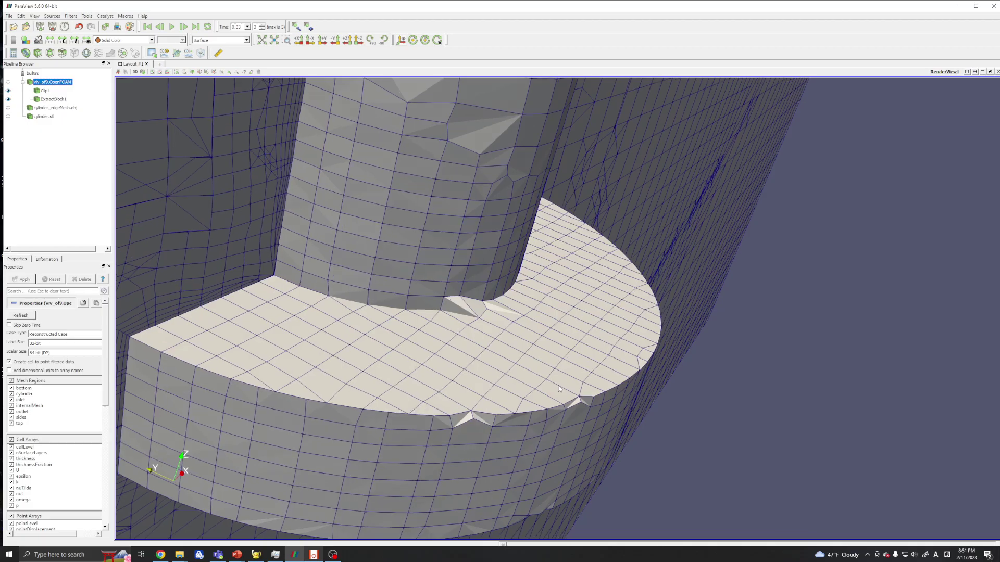
{"action": "left_click_drag", "start_coordinate": [506, 364], "coordinate": [361, 292]}
{"action": "scroll", "coordinate": [516, 417], "scroll_direction": "up", "scroll_amount": 2}
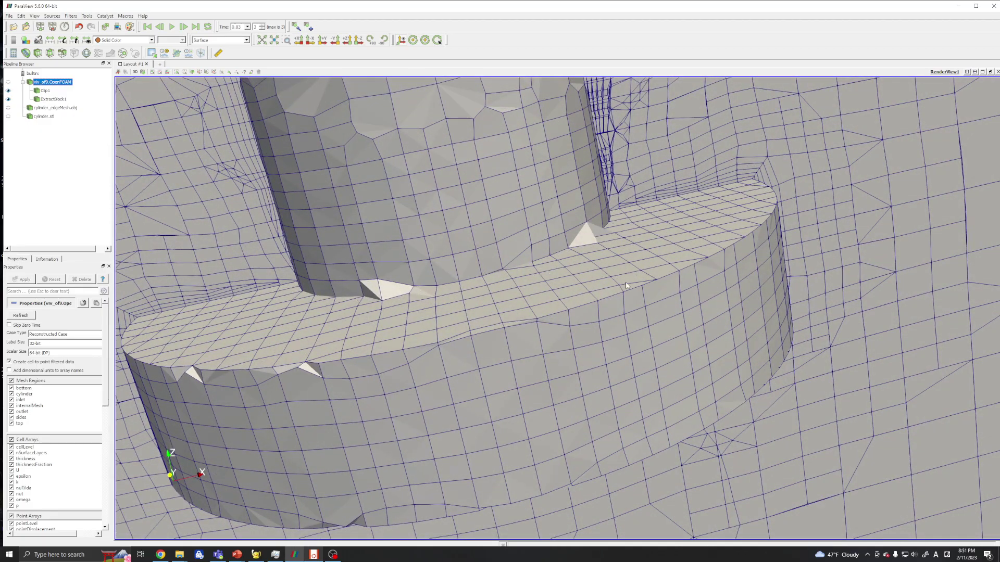
{"action": "left_click_drag", "start_coordinate": [560, 238], "coordinate": [559, 273]}
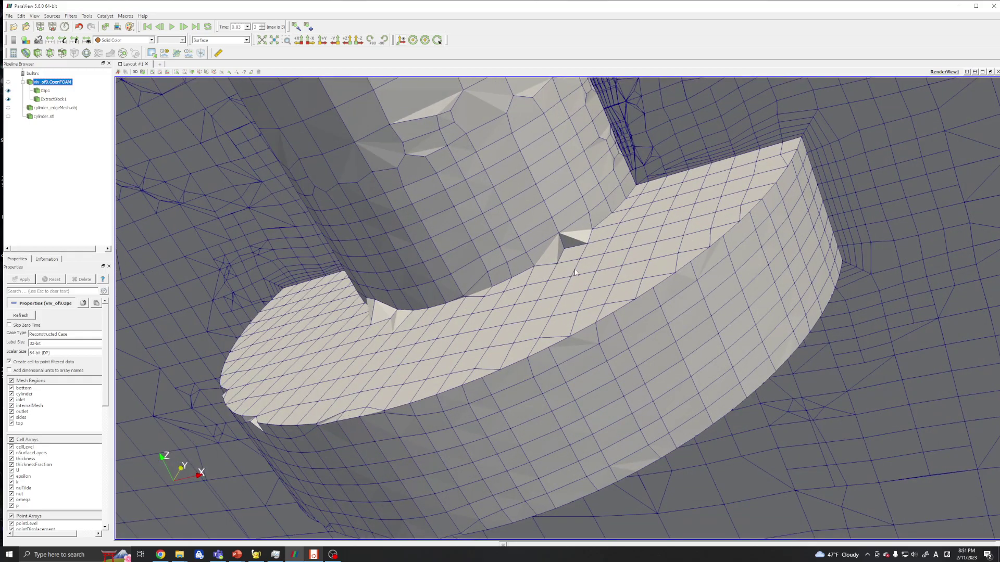
{"action": "left_click_drag", "start_coordinate": [391, 410], "coordinate": [481, 398]}
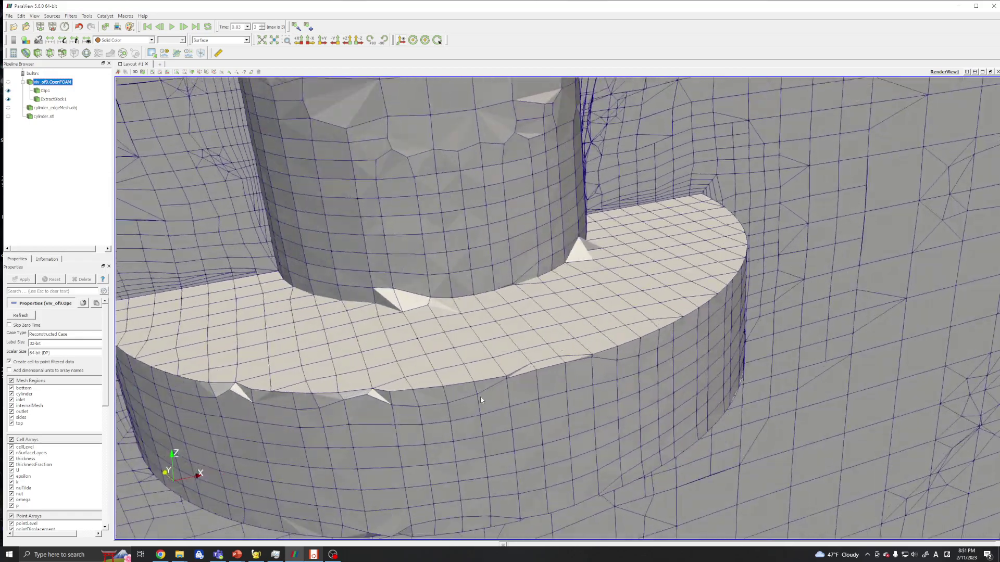
{"action": "left_click_drag", "start_coordinate": [378, 388], "coordinate": [562, 384]}
Change the cylinder.eMesh feature level in snappyHexMeshDict from 1 to 3 and save
{"action": "left_click", "coordinate": [256, 555]}
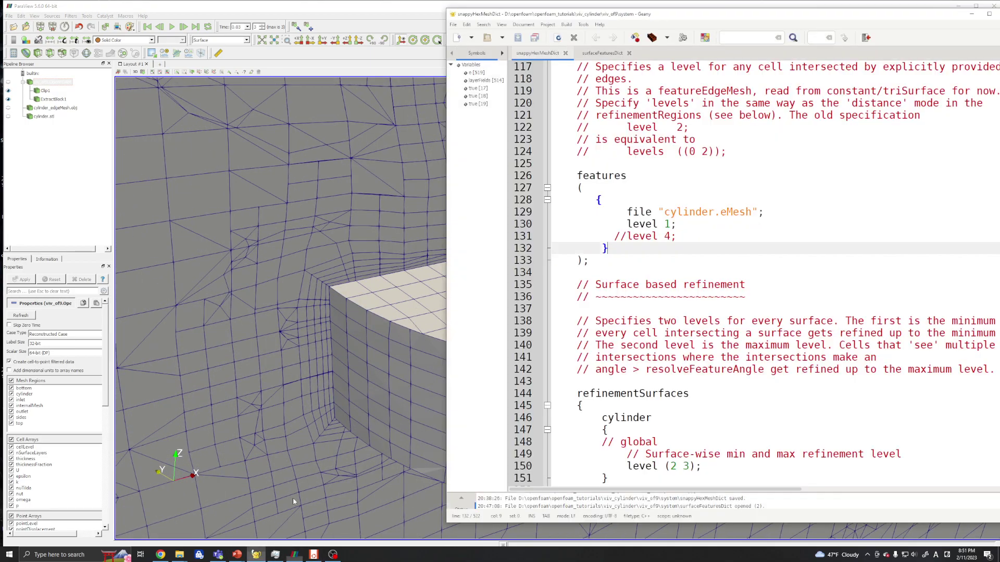
{"action": "left_click", "coordinate": [671, 225]}
{"action": "key", "text": "BackSpace"}
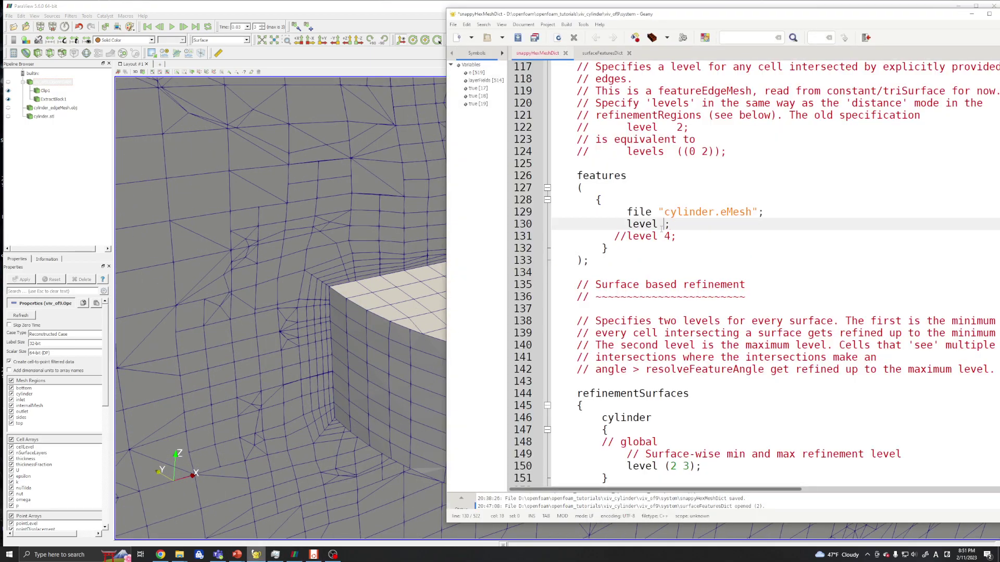
{"action": "type", "text": "2"}
{"action": "key", "text": "BackSpace"}
{"action": "type", "text": "3"}
{"action": "key", "text": "ctrl+s"}
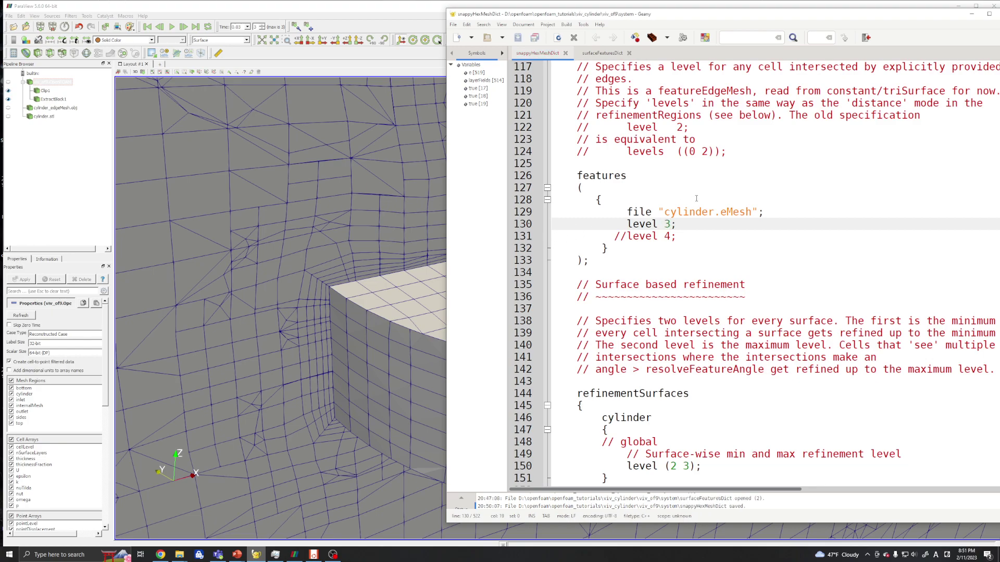
Raise the cylinder.eMesh feature level to 4 and save the dictionary
{"action": "key", "text": "BackSpace"}
{"action": "type", "text": "4"}
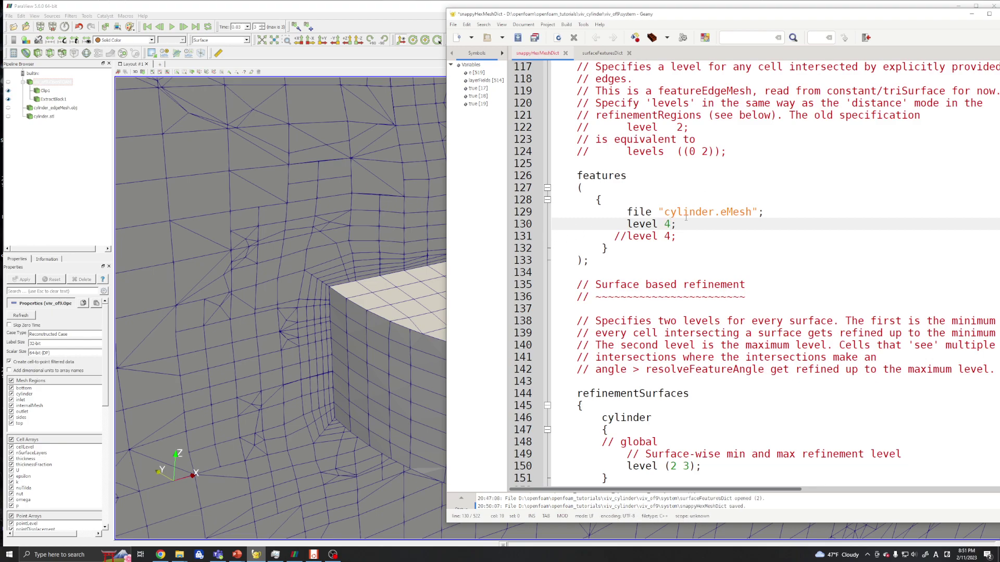
{"action": "key", "text": "ctrl+s"}
{"action": "left_click", "coordinate": [293, 469]}
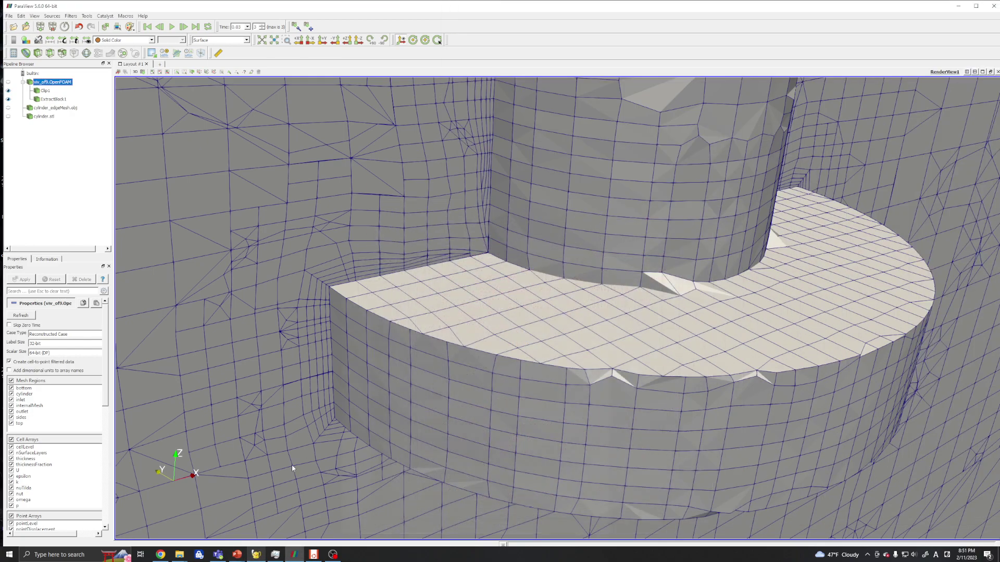
{"action": "left_click", "coordinate": [256, 555]}
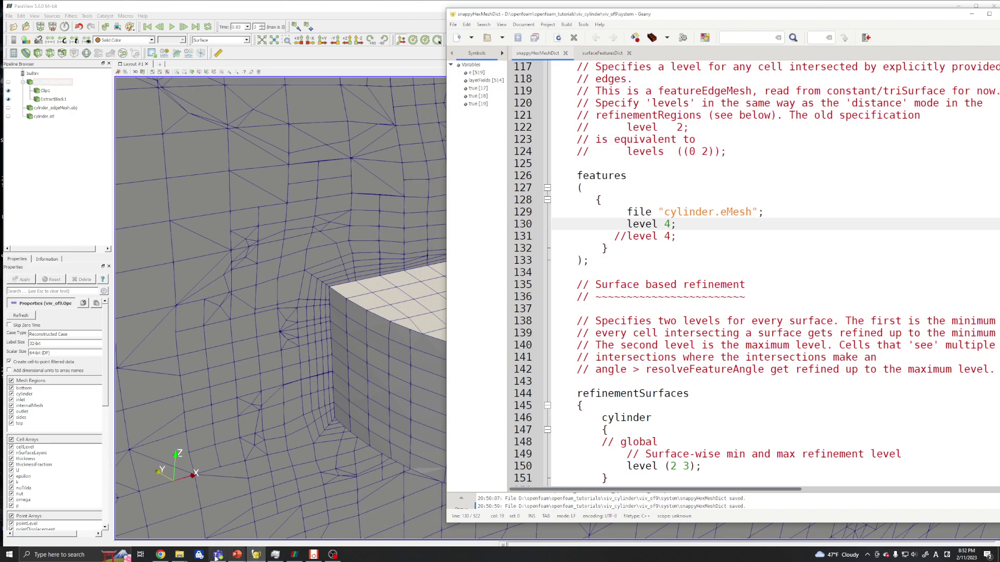
Clean the case in the WSL terminal by rerunning foamCleanTutorials
{"action": "left_click", "coordinate": [313, 555]}
{"action": "key", "text": "Up"}
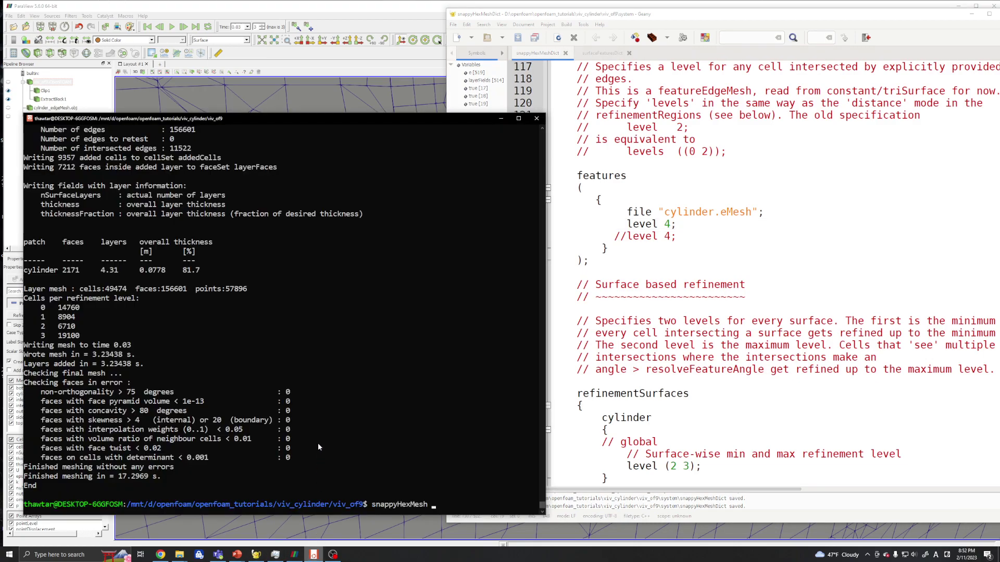
{"action": "key", "text": "Up"}
{"action": "key", "text": "Return"}
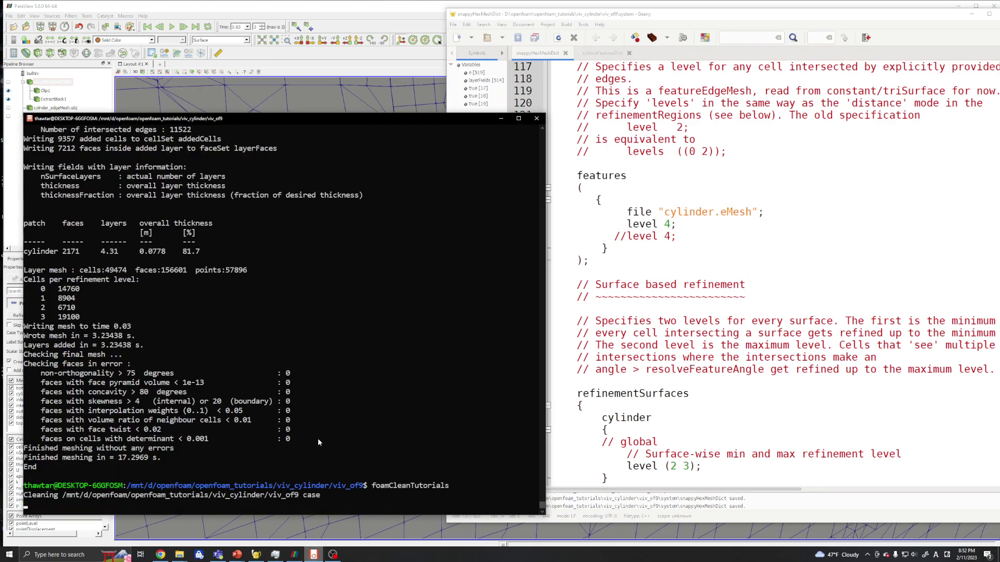
Rerun blockMesh and snappyHexMesh, producing the 87459-cell level-4 mesh
{"action": "key", "text": "Up"}
{"action": "key", "text": "Up"}
{"action": "key", "text": "Up"}
{"action": "key", "text": "Return"}
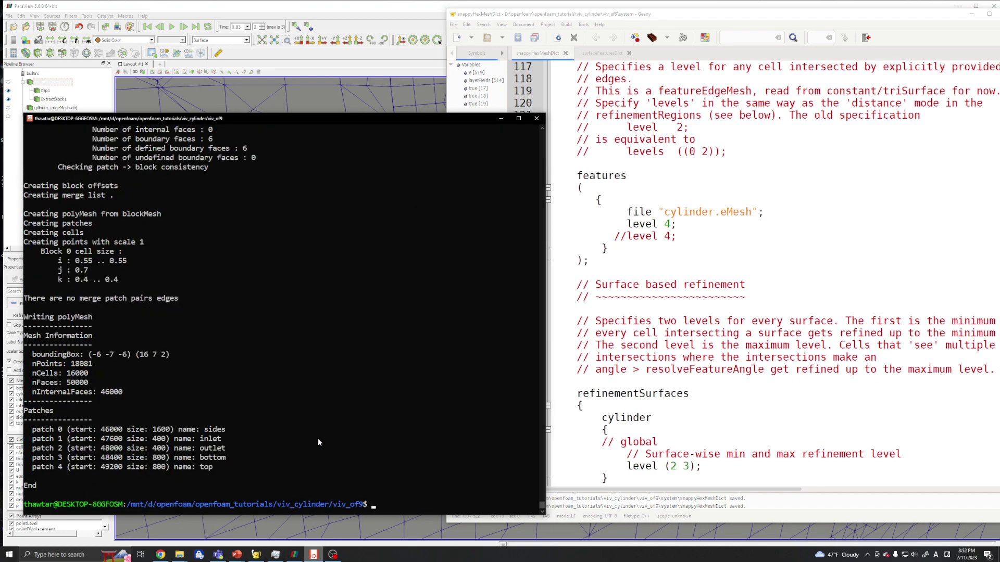
{"action": "key", "text": "Up"}
{"action": "key", "text": "Up"}
{"action": "key", "text": "Up"}
{"action": "key", "text": "Return"}
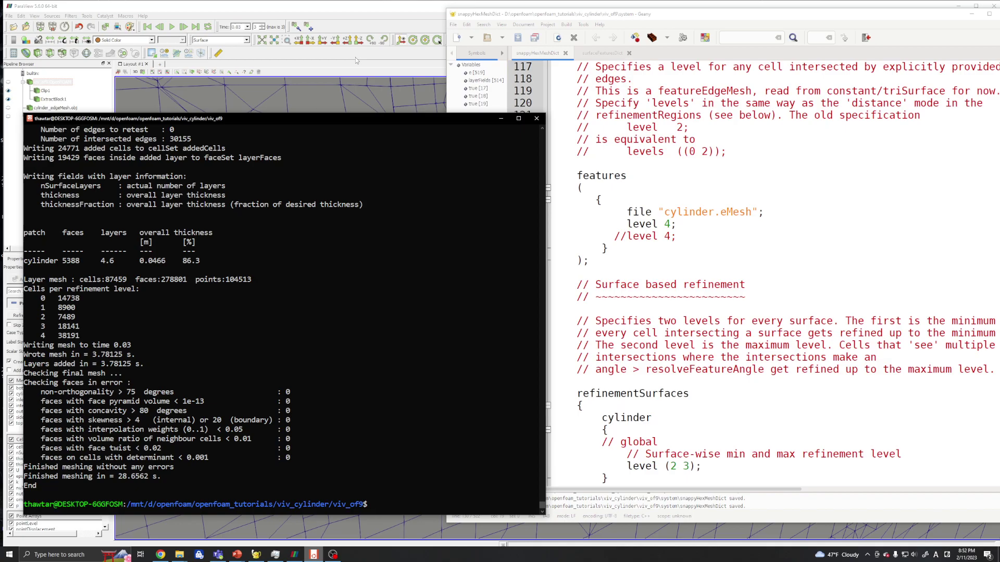
{"action": "left_click", "coordinate": [203, 67]}
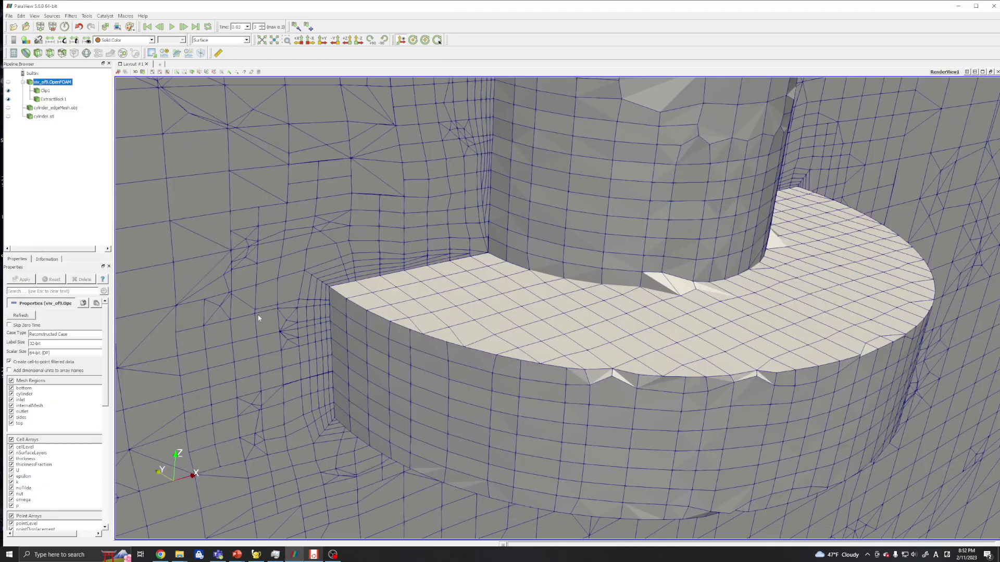
Reload the case with F5 and orbit the level-4 mesh to inspect dense cells along the base disc edges
{"action": "key", "text": "F5"}
{"action": "left_click_drag", "start_coordinate": [325, 312], "coordinate": [417, 314]}
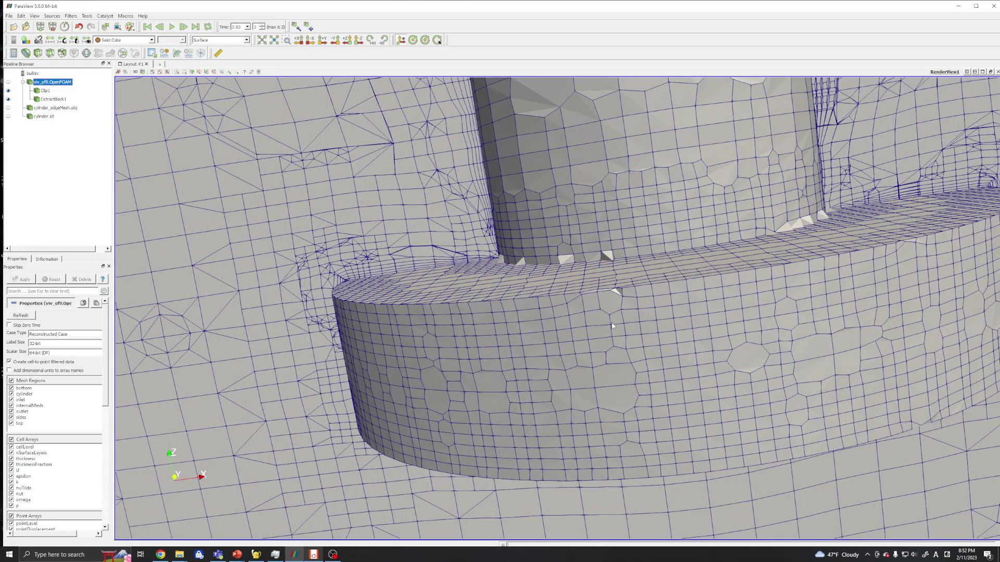
{"action": "left_click_drag", "start_coordinate": [612, 325], "coordinate": [546, 317]}
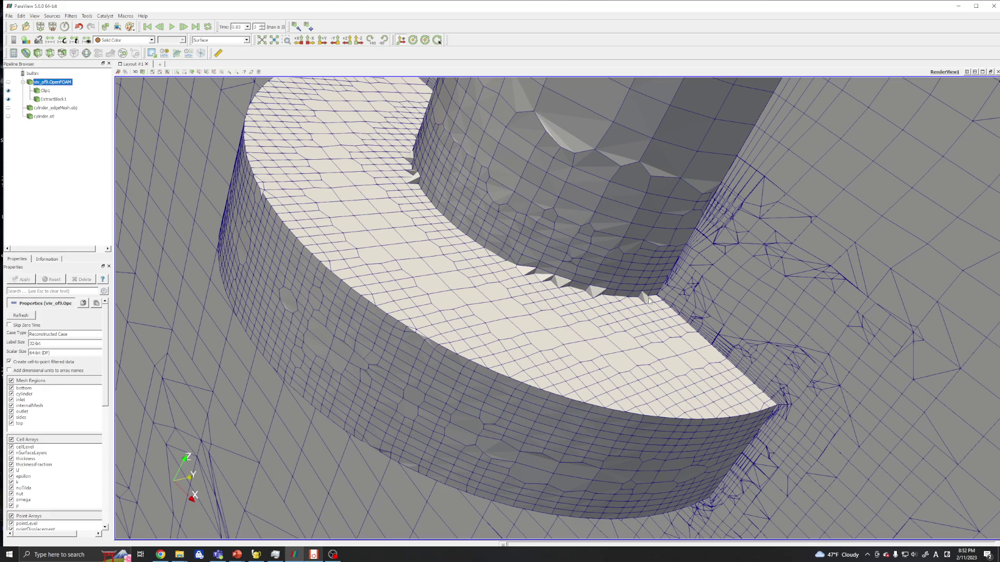
{"action": "left_click_drag", "start_coordinate": [650, 300], "coordinate": [604, 336]}
{"action": "scroll", "coordinate": [587, 334], "scroll_direction": "up", "scroll_amount": 3}
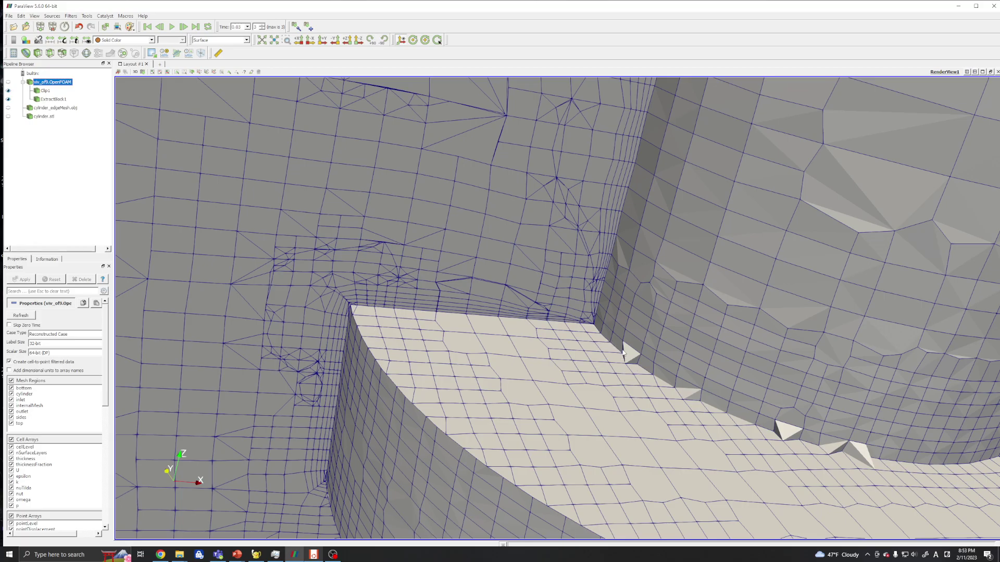
{"action": "scroll", "coordinate": [617, 362], "scroll_direction": "down", "scroll_amount": 5}
{"action": "left_click_drag", "start_coordinate": [617, 362], "coordinate": [776, 387]}
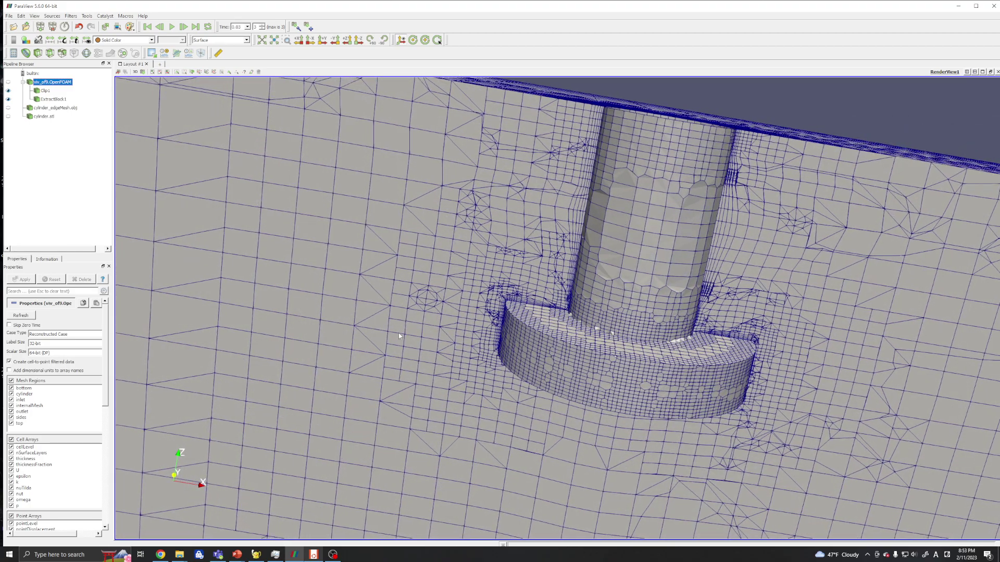
{"action": "left_click", "coordinate": [333, 554]}
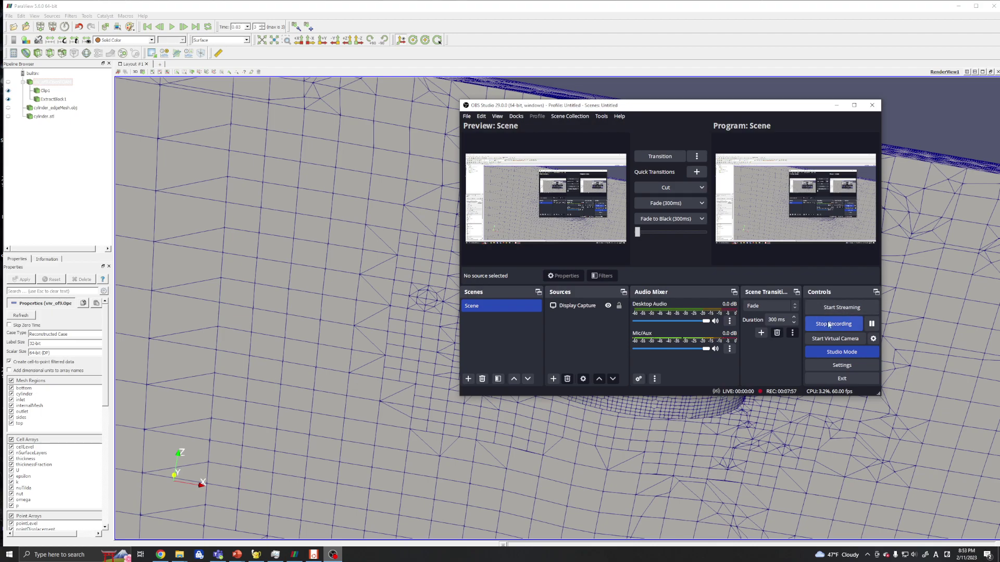